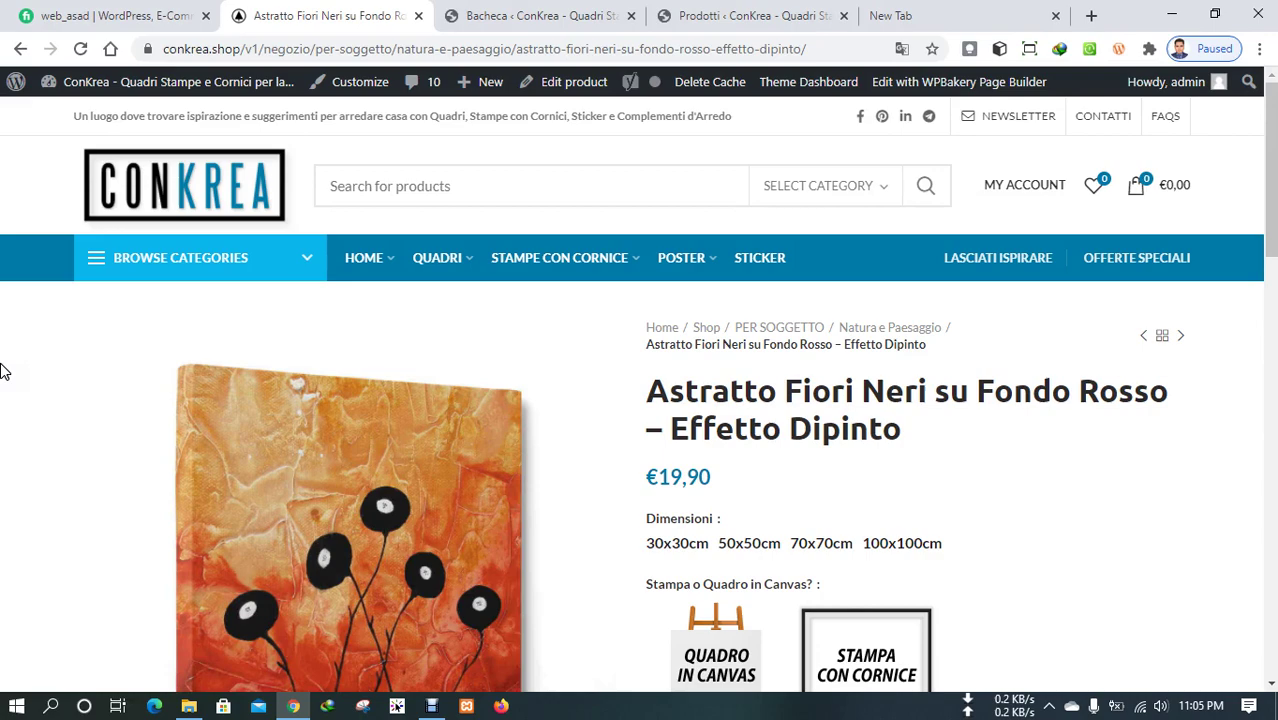
- Browse the product page, then choose the 50x50cm size and the Quadro in Canvas version
scroll(3, 372, down, 1)
scroll(3, 372, down, 1)
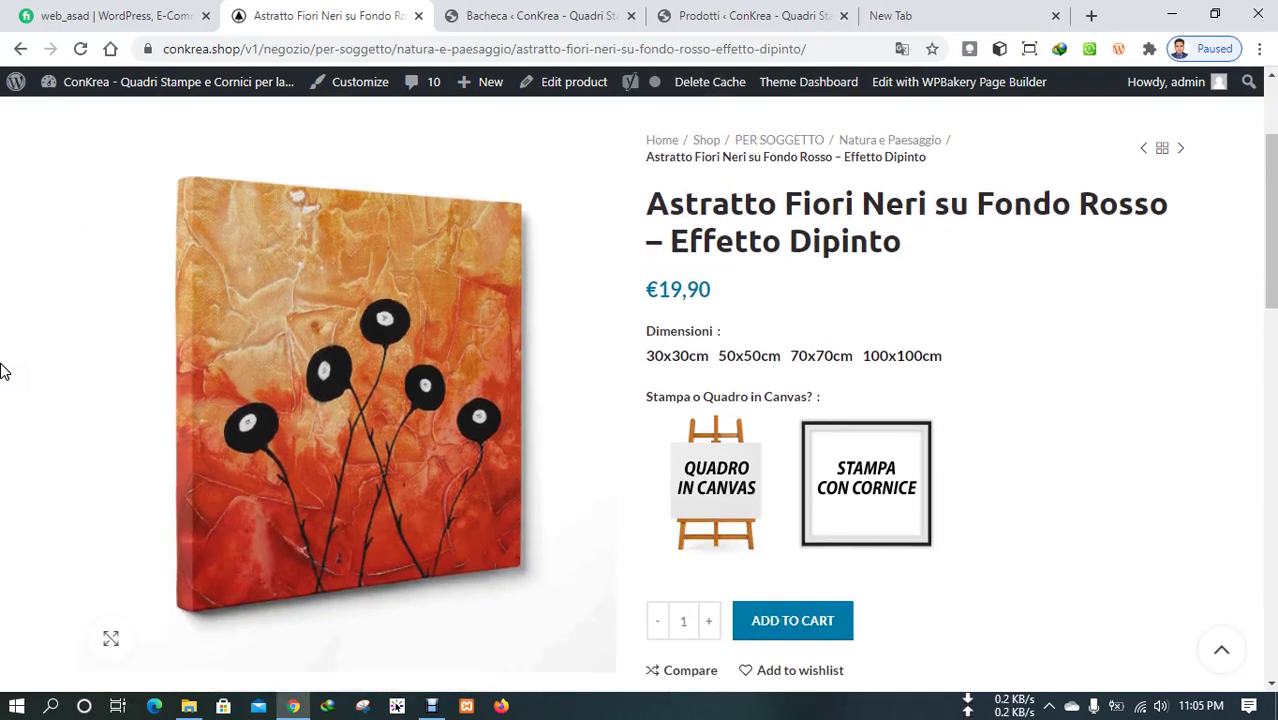
scroll(3, 372, up, 2)
scroll(3, 372, down, 1)
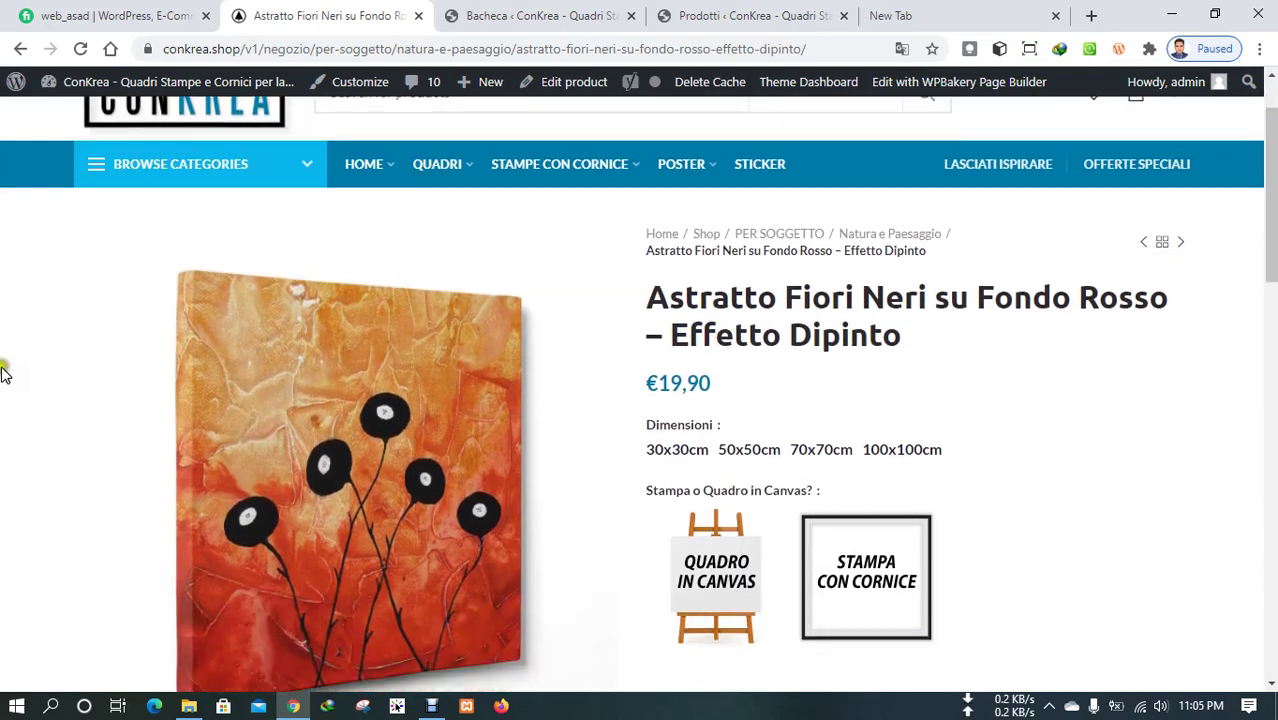
scroll(60, 352, down, 2)
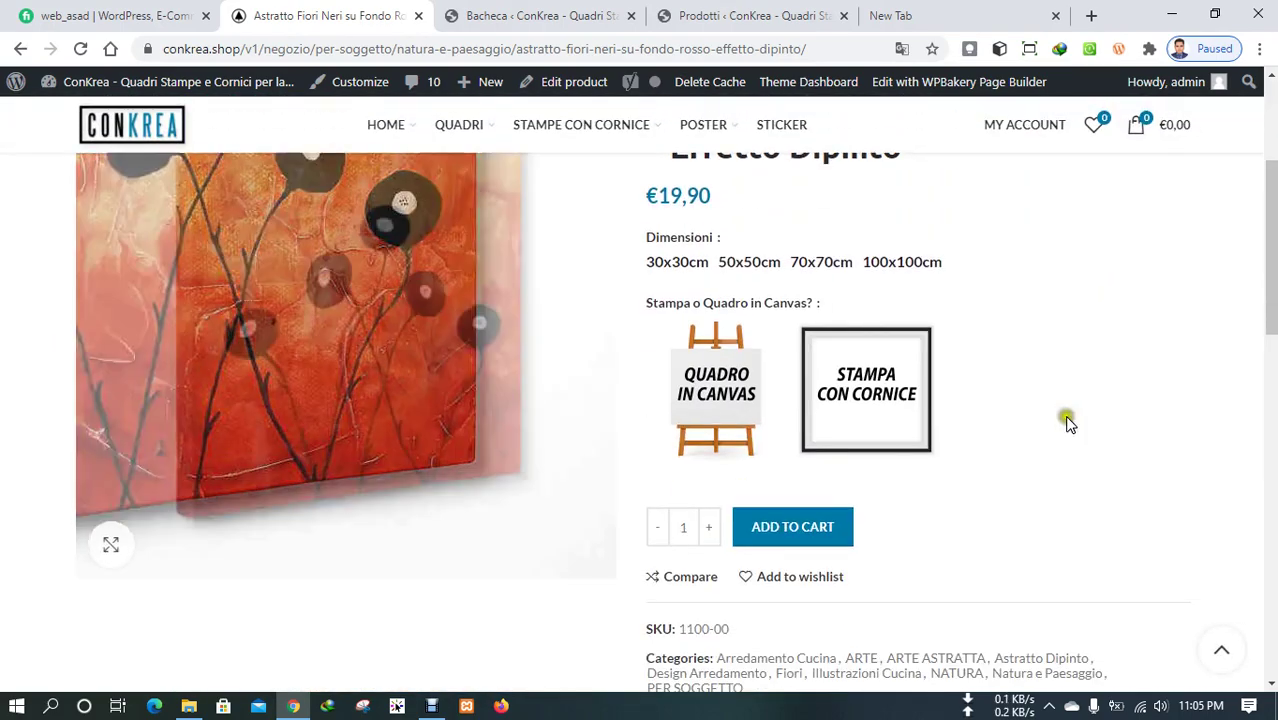
scroll(1066, 390, up, 1)
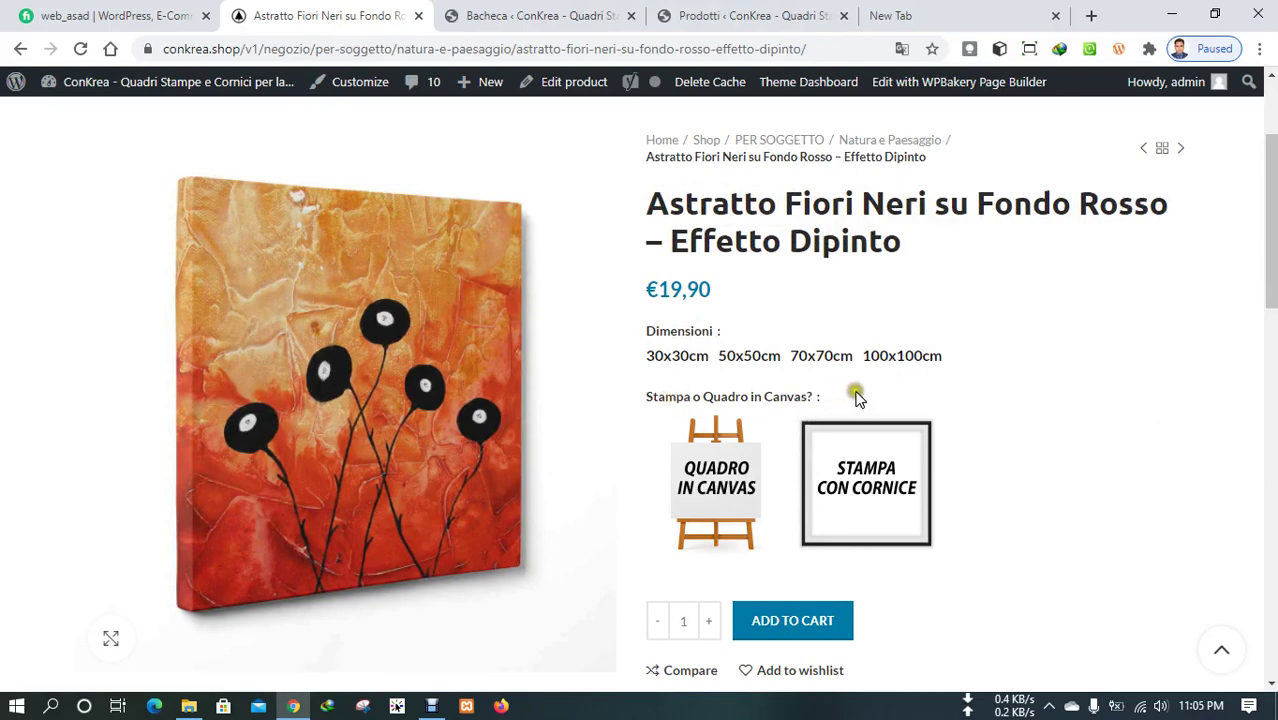
scroll(997, 395, down, 2)
scroll(949, 371, up, 2)
click(760, 358)
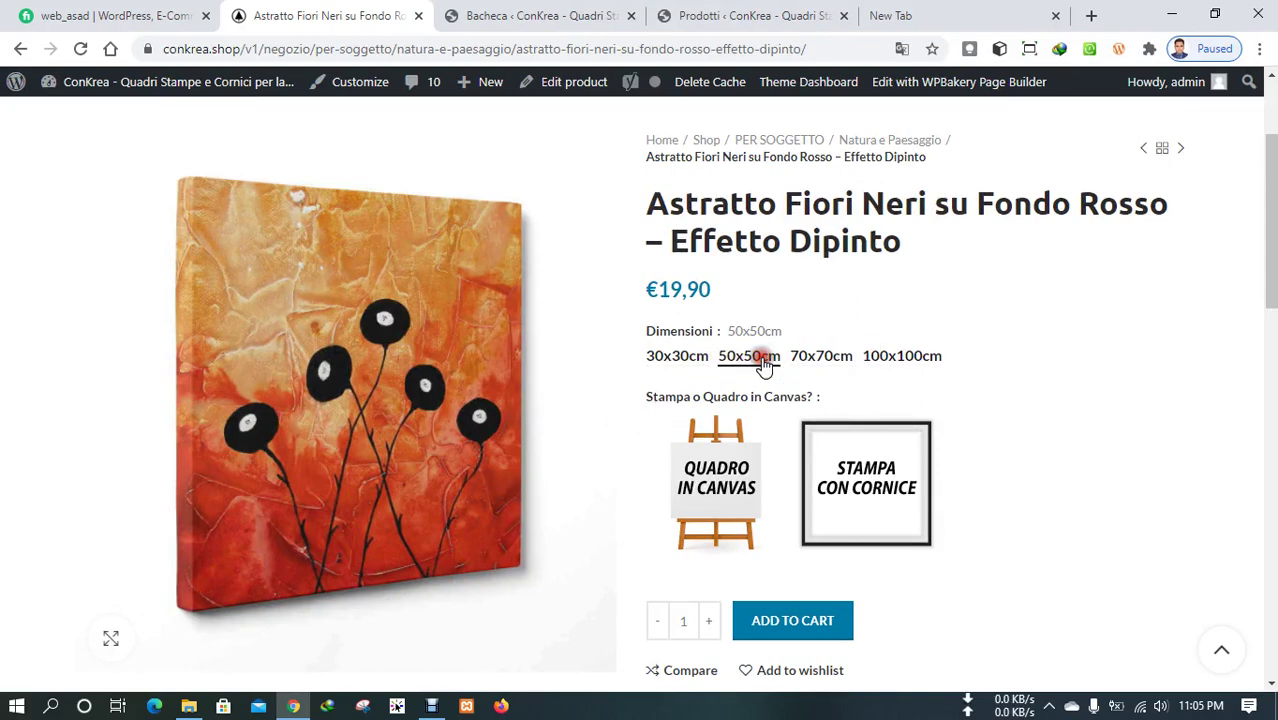
click(713, 489)
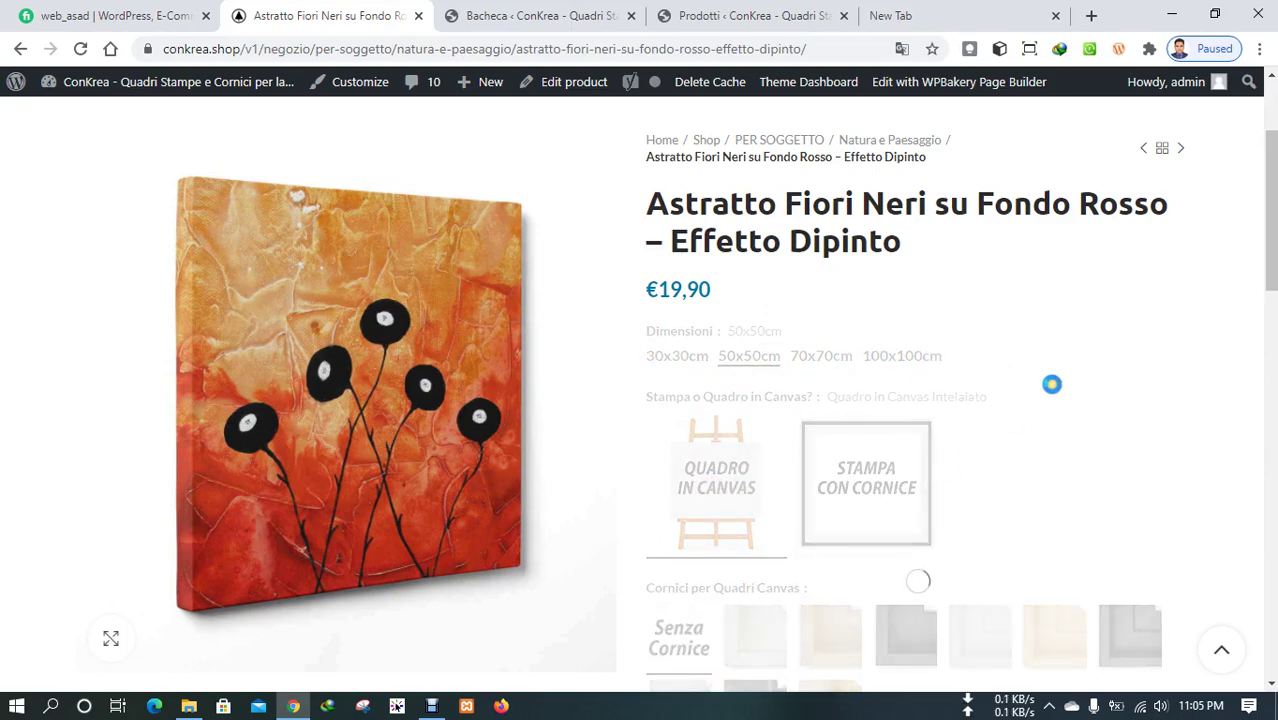
- Switch to Stampa con Cornice and try the Semplice Legno Naturale and Moderna con Battuta frames
scroll(1051, 384, down, 2)
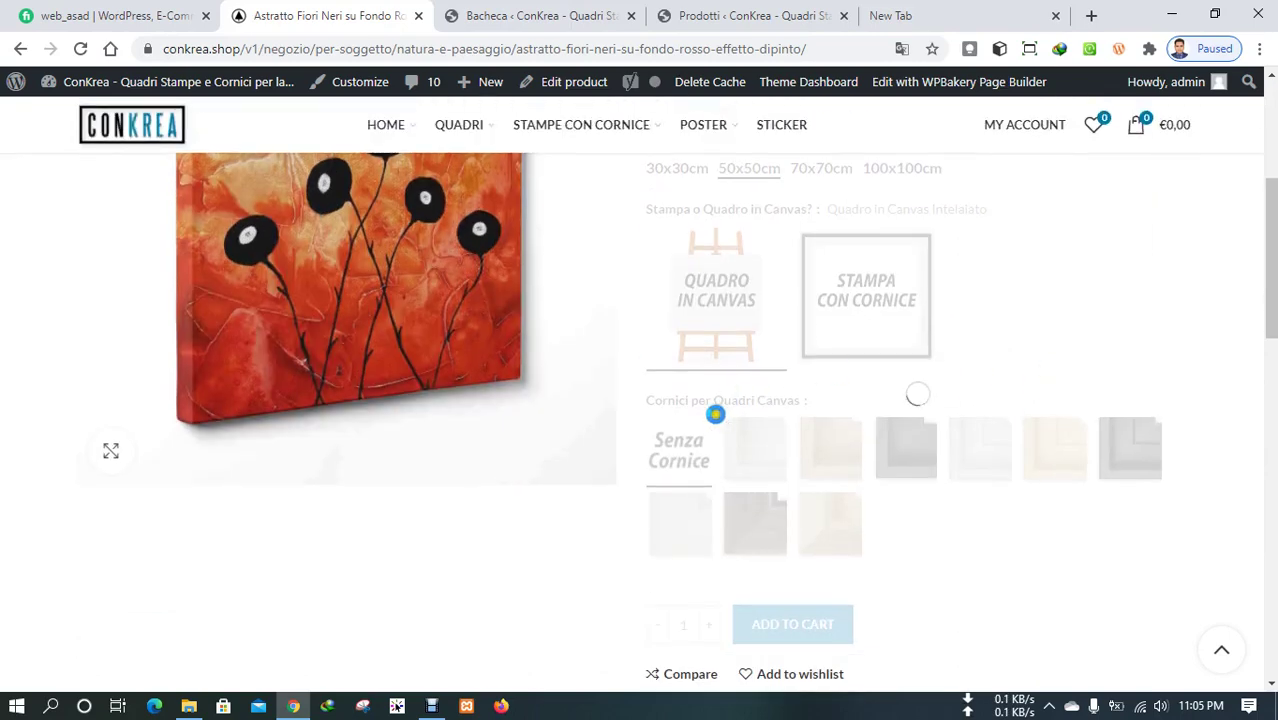
scroll(630, 470, down, 3)
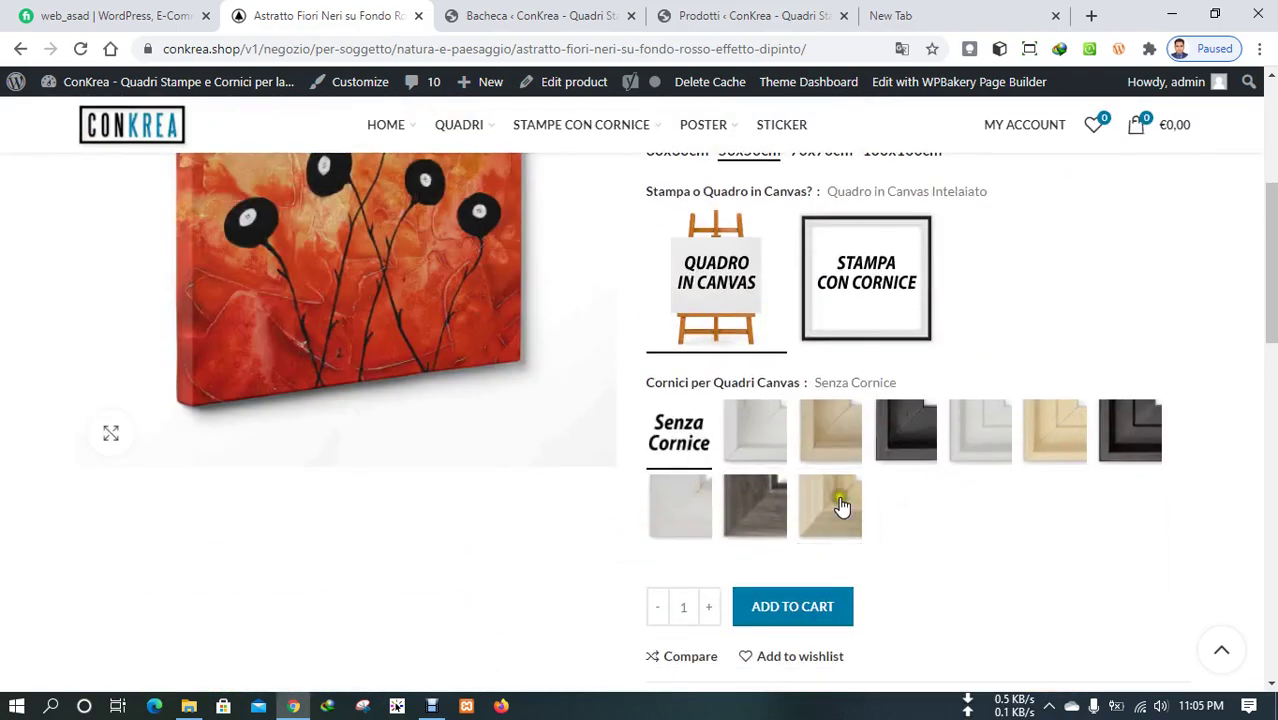
scroll(610, 527, up, 1)
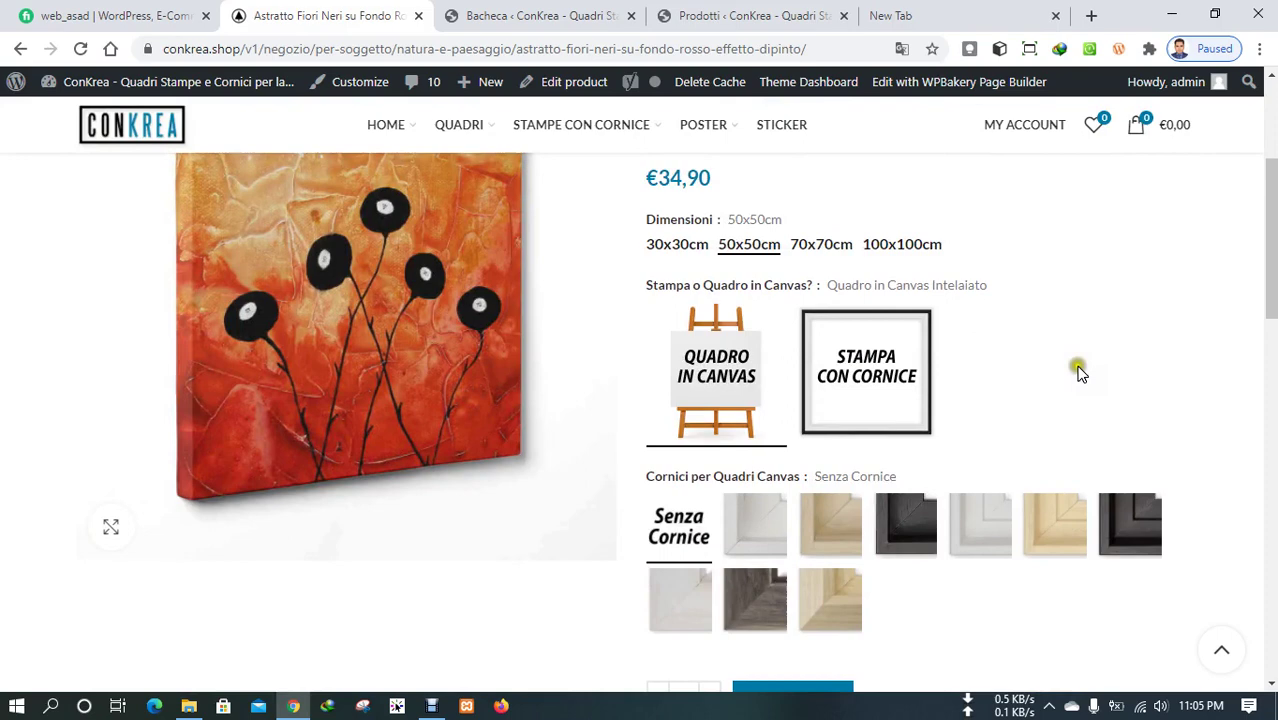
click(898, 376)
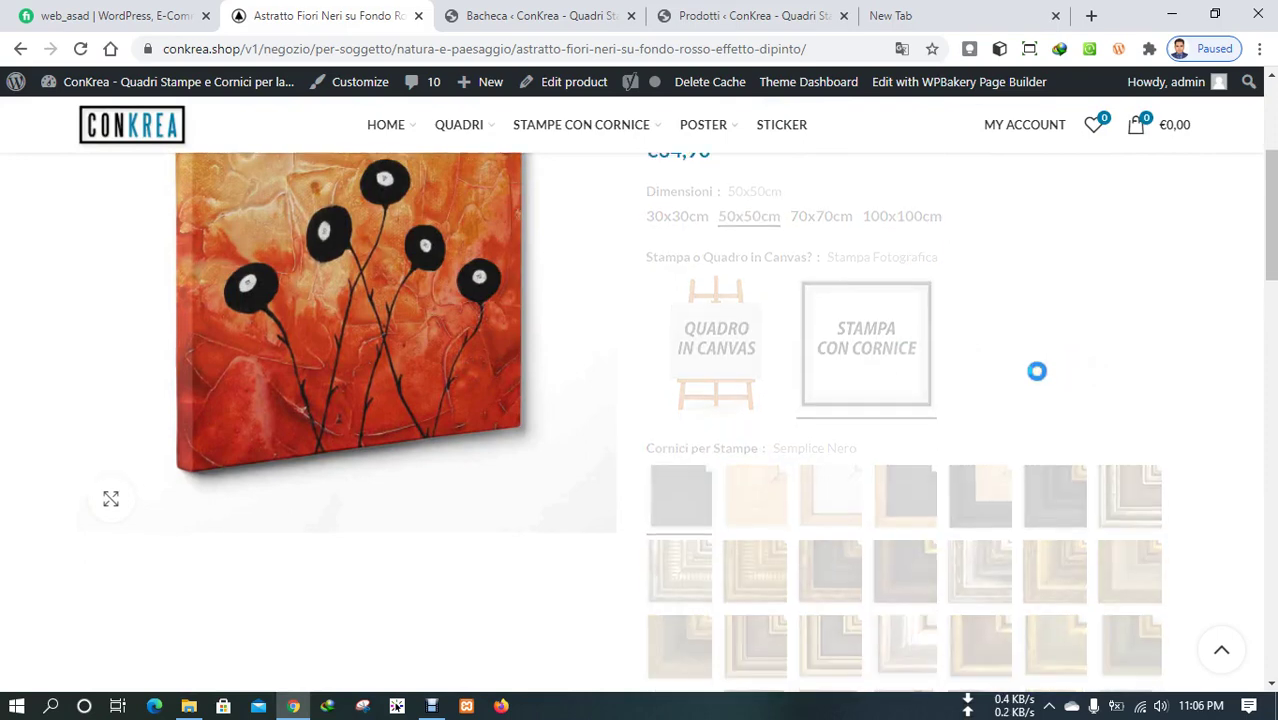
scroll(1037, 371, down, 3)
scroll(690, 420, up, 3)
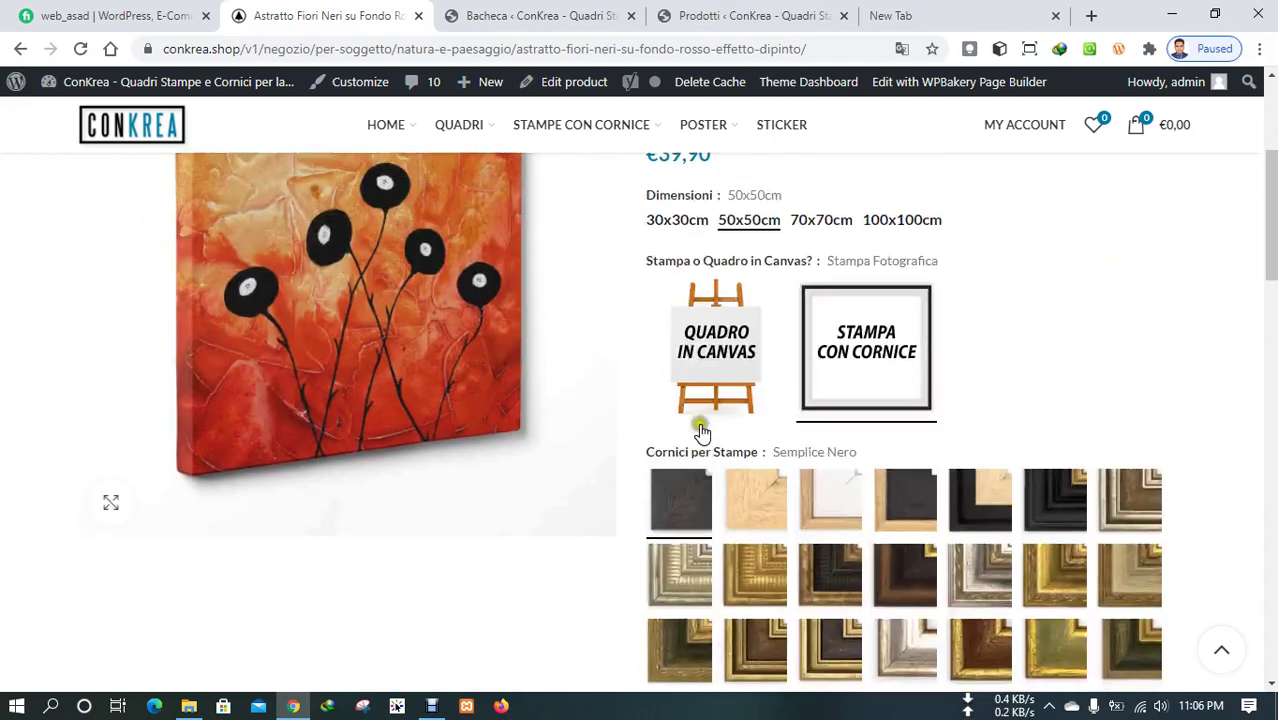
scroll(650, 437, down, 3)
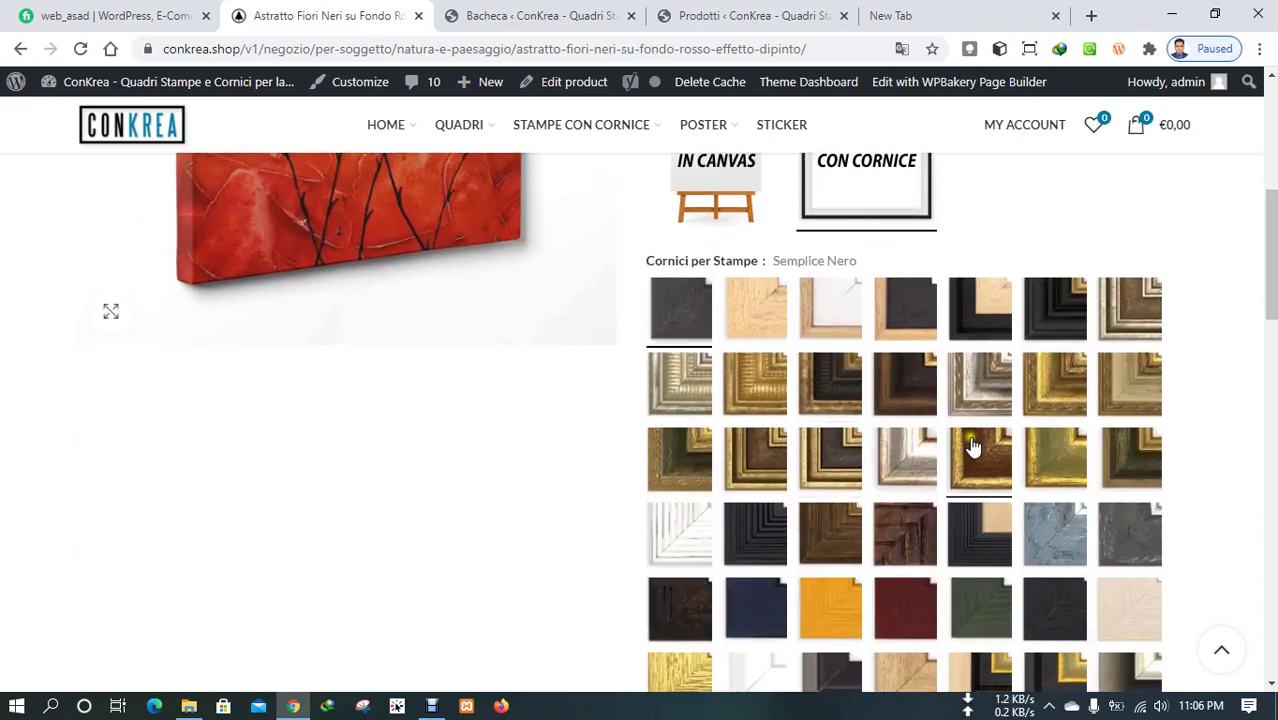
scroll(972, 448, down, 4)
scroll(993, 499, down, 1)
scroll(991, 492, up, 1)
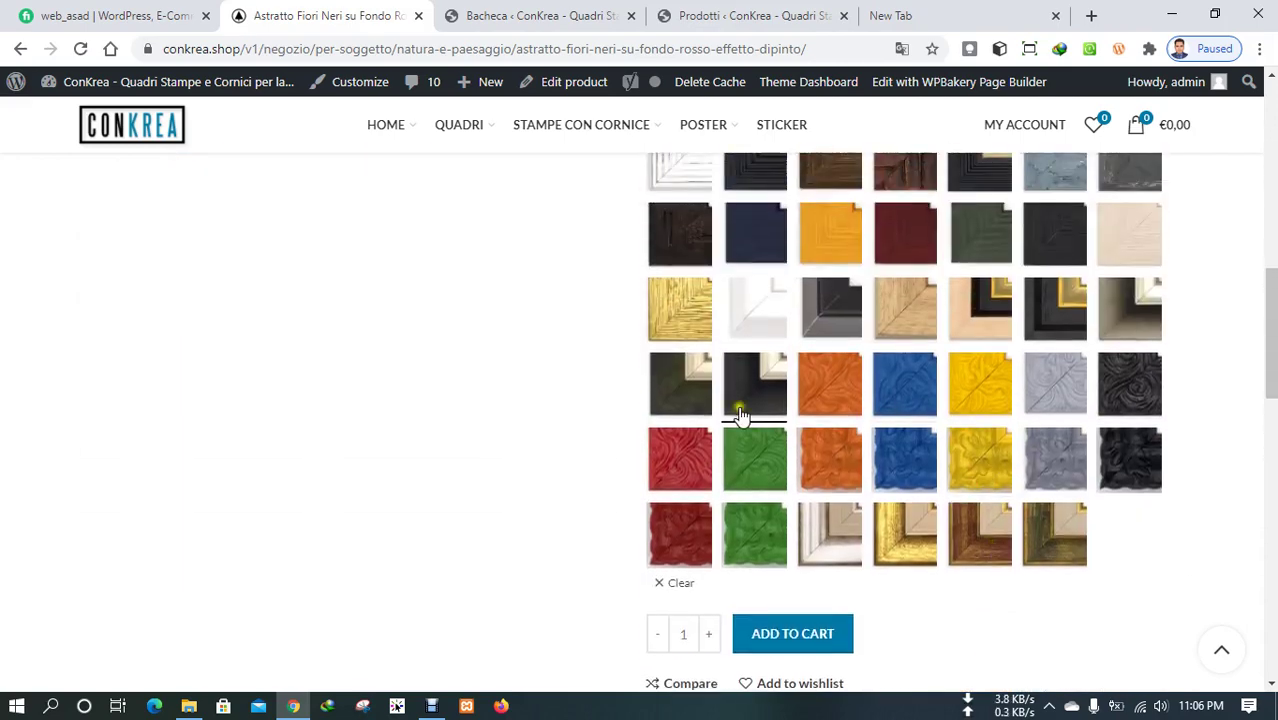
scroll(736, 414, up, 4)
scroll(680, 430, up, 3)
click(785, 507)
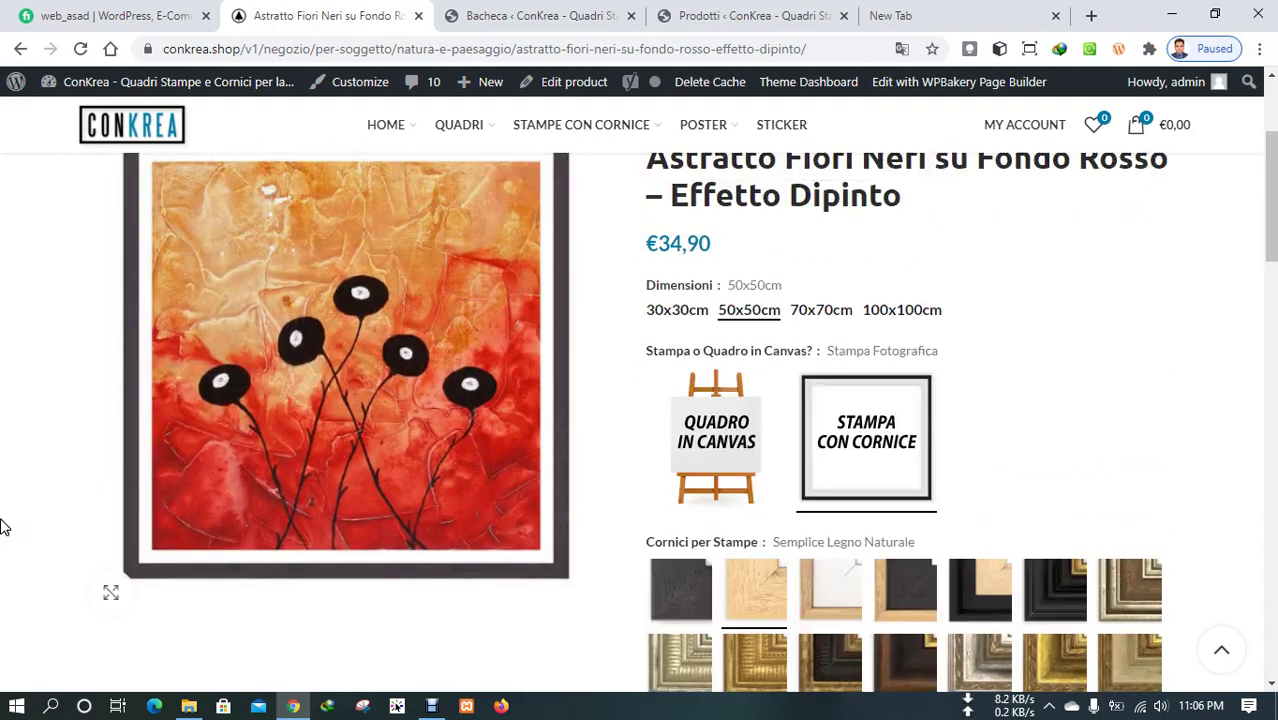
click(918, 585)
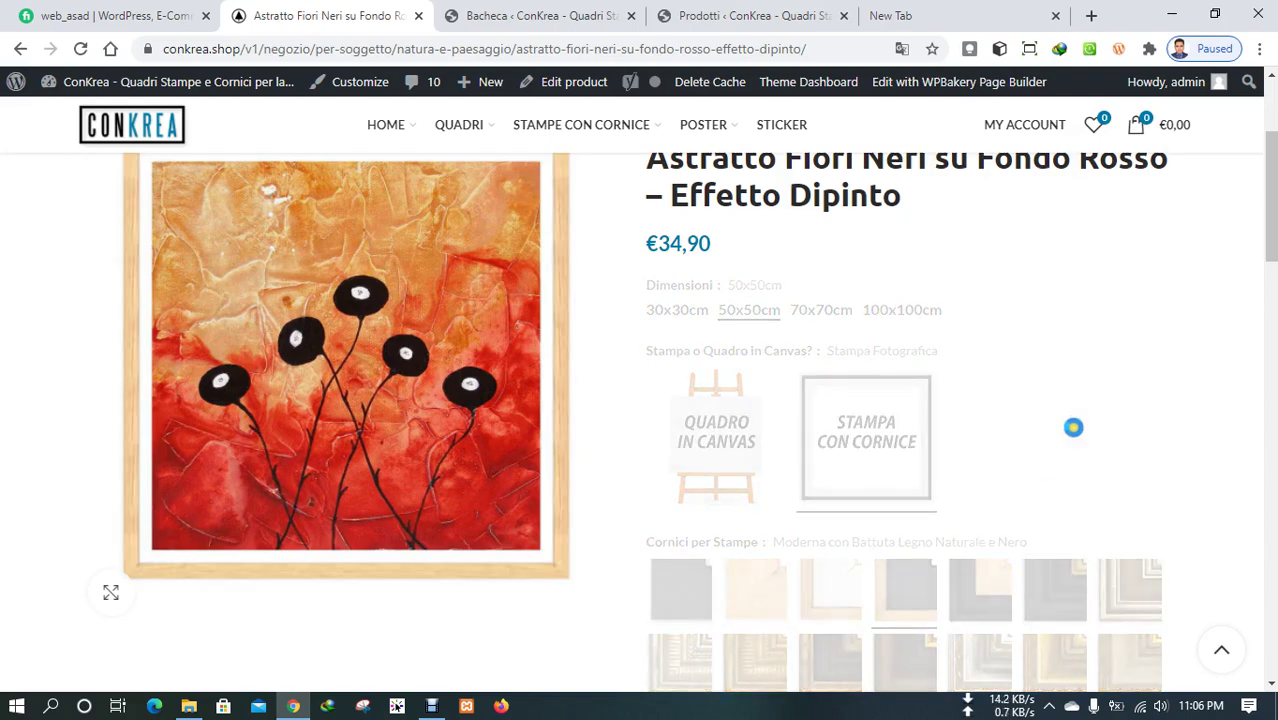
- Return to Quadro in Canvas and pick the Colore Legno Naturale Moderno frame (€64,90)
scroll(1085, 437, down, 3)
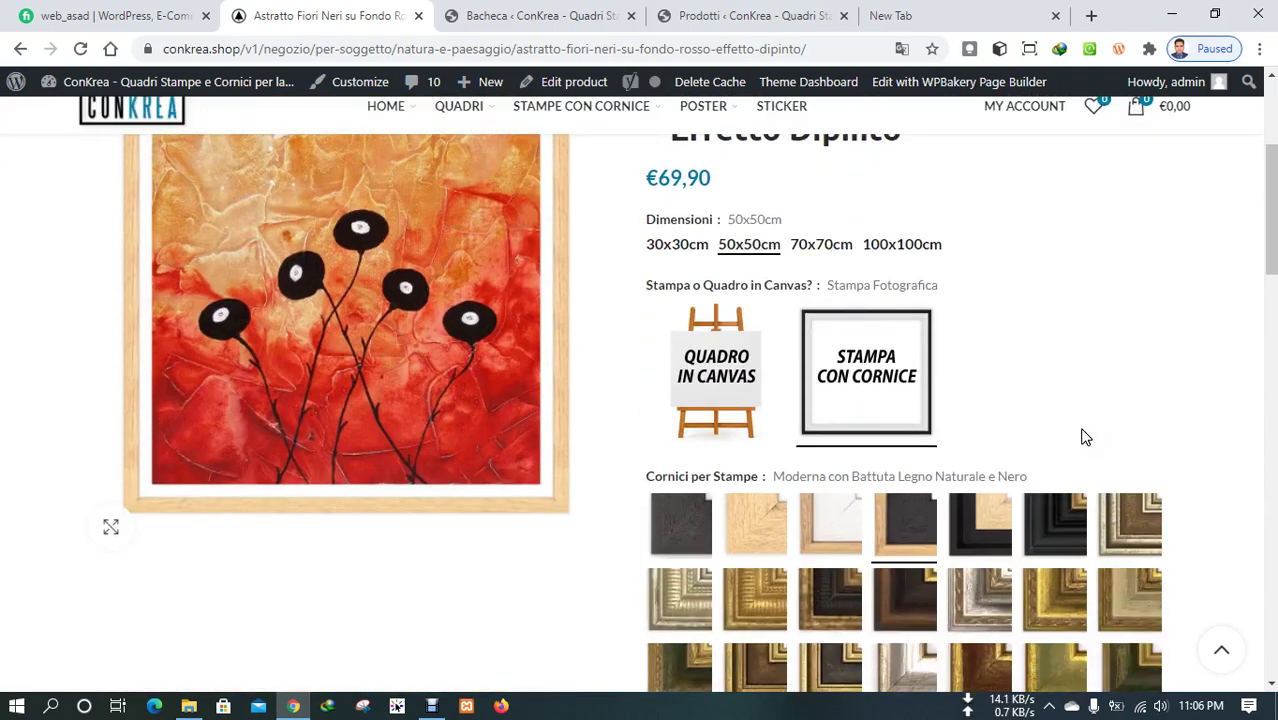
scroll(1000, 422, up, 3)
click(716, 558)
scroll(1070, 415, down, 2)
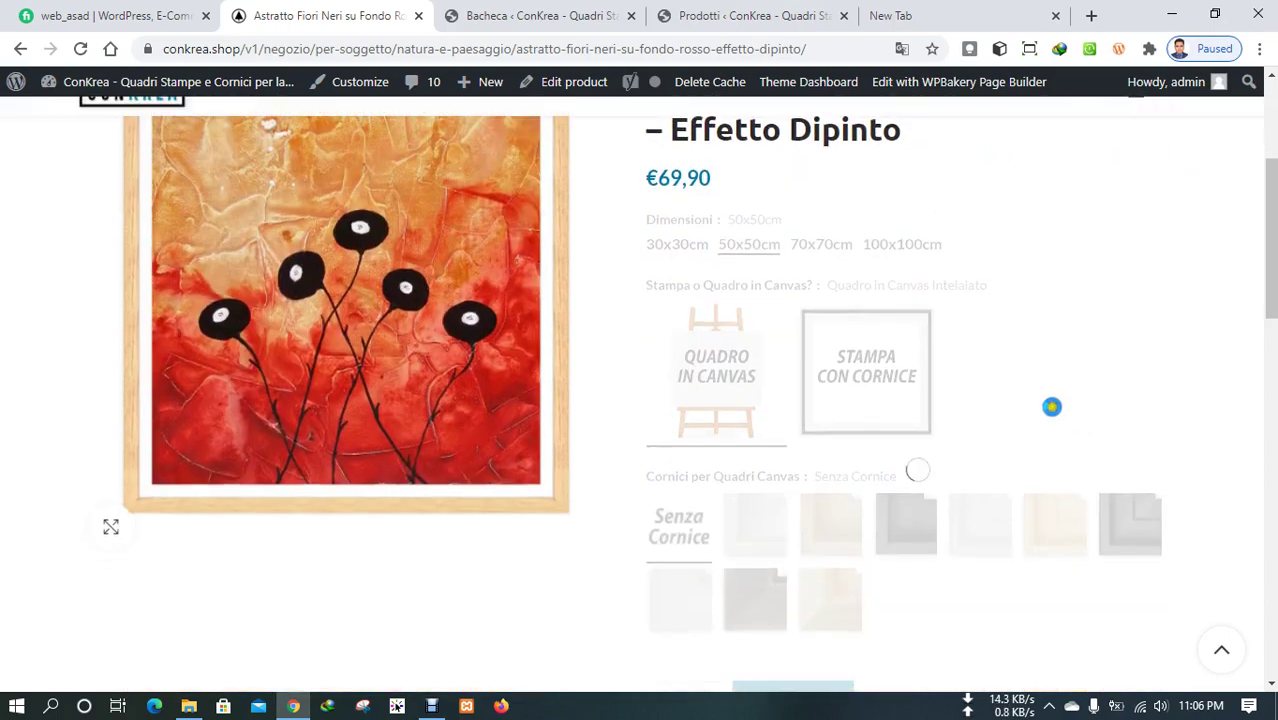
scroll(900, 445, up, 2)
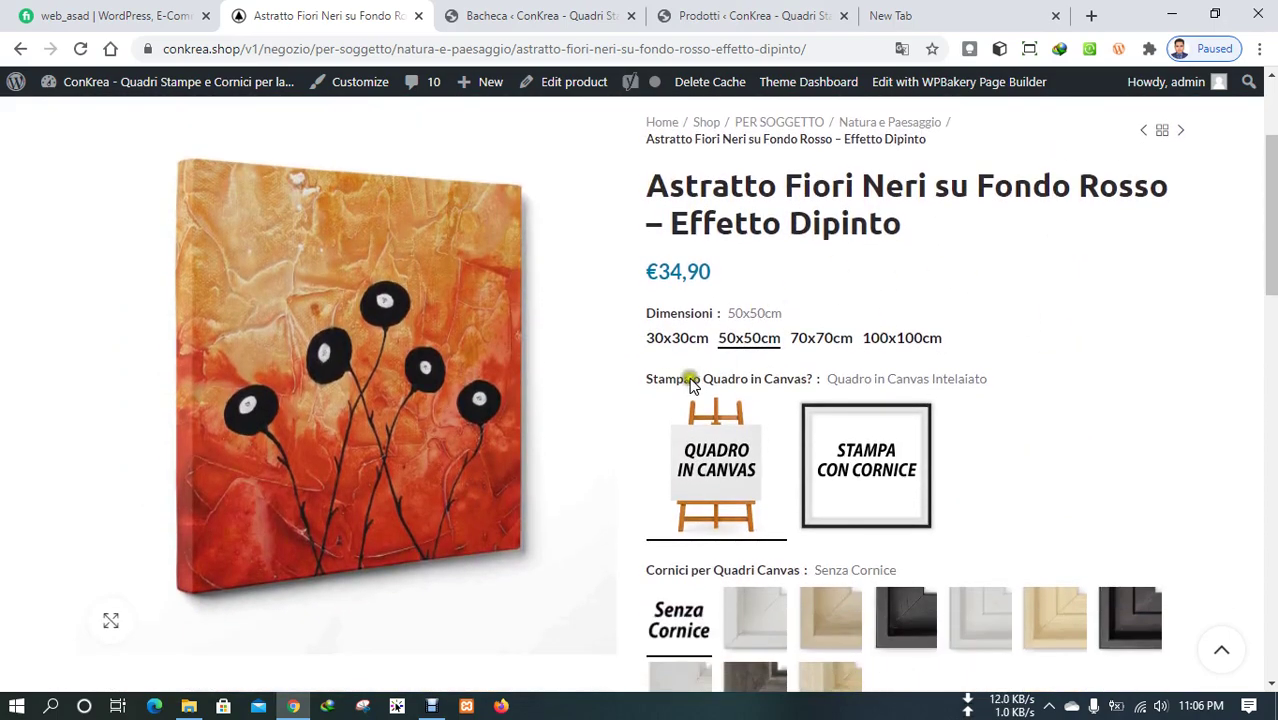
click(852, 630)
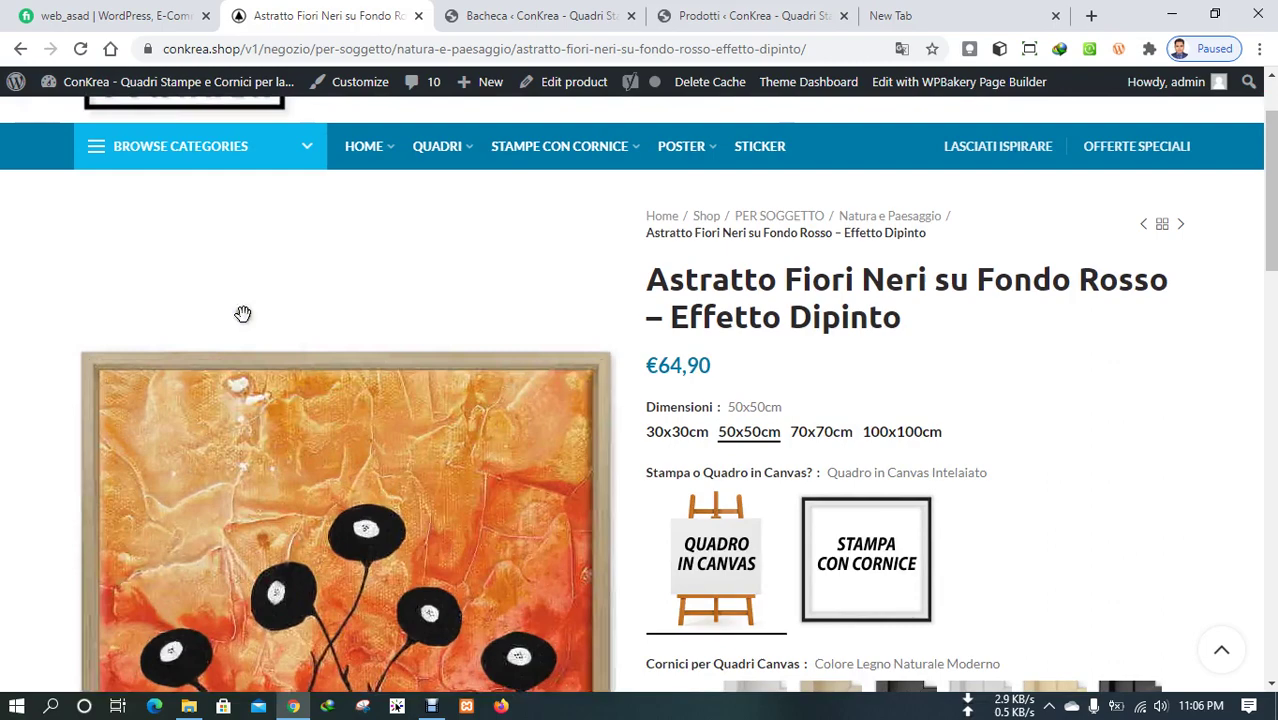
scroll(2, 400, down, 4)
scroll(2, 427, down, 3)
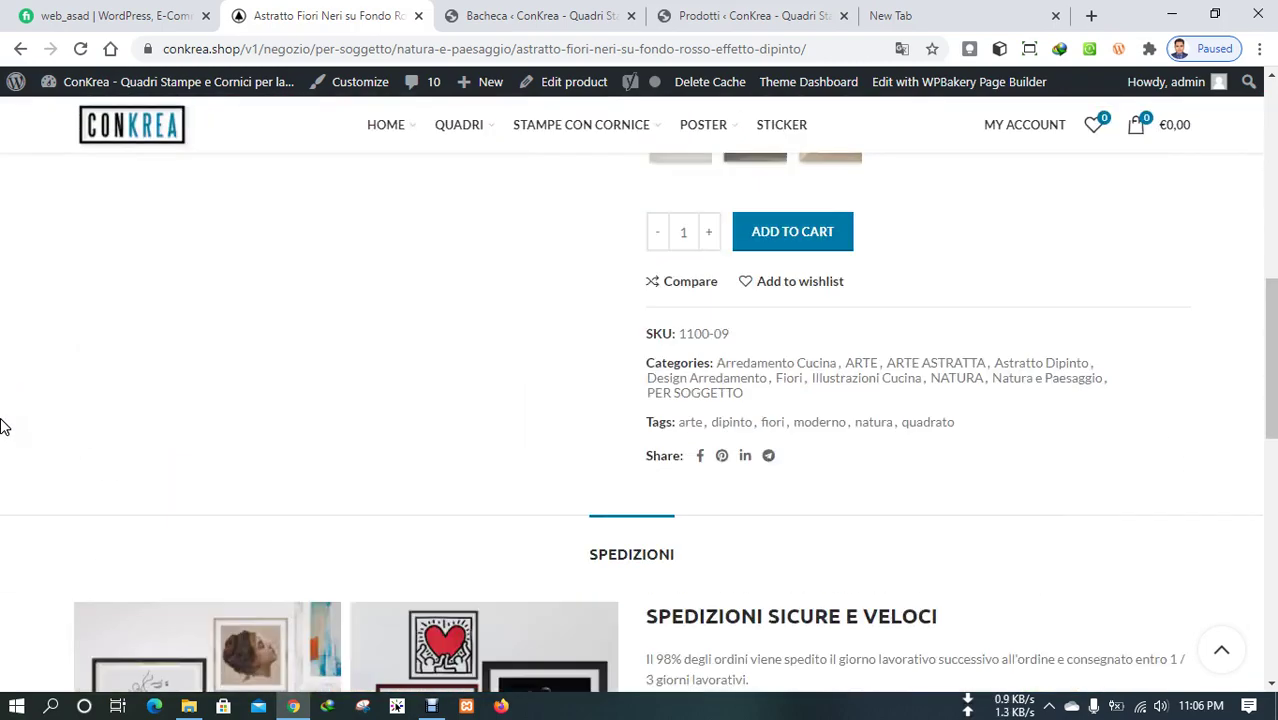
scroll(2, 427, up, 3)
scroll(2, 427, up, 2)
scroll(2, 427, up, 2)
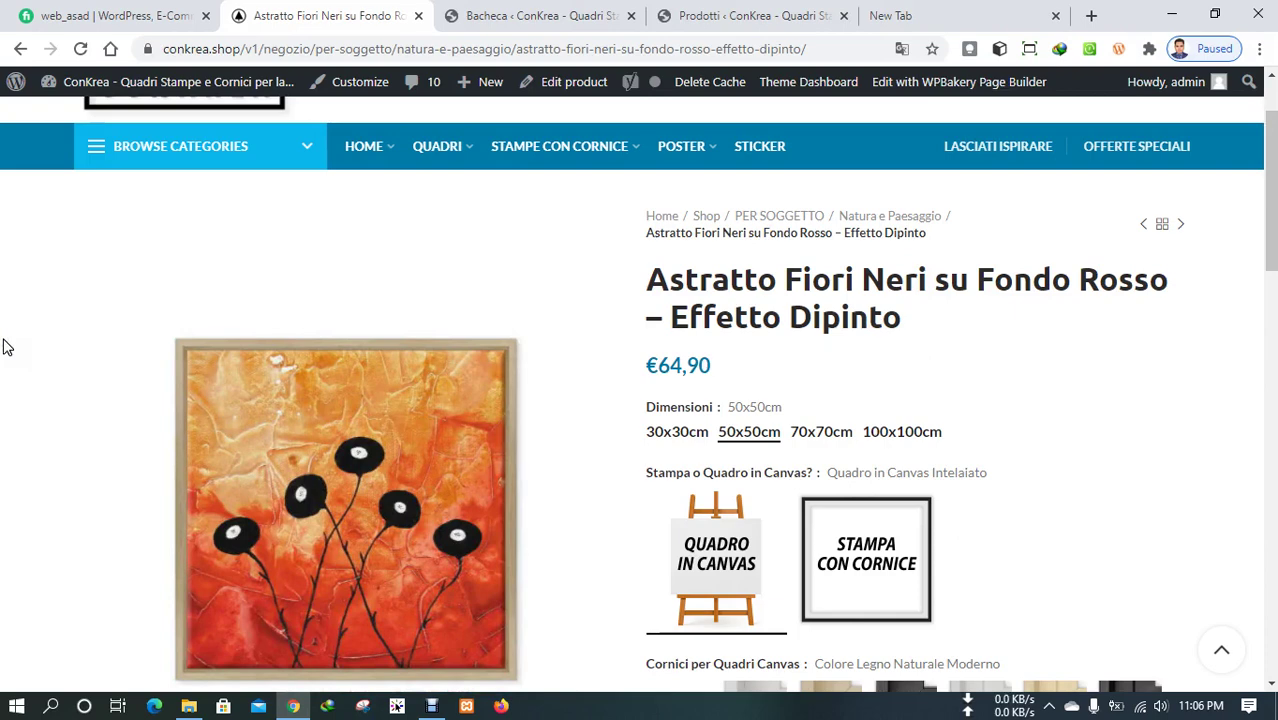
scroll(5, 345, down, 2)
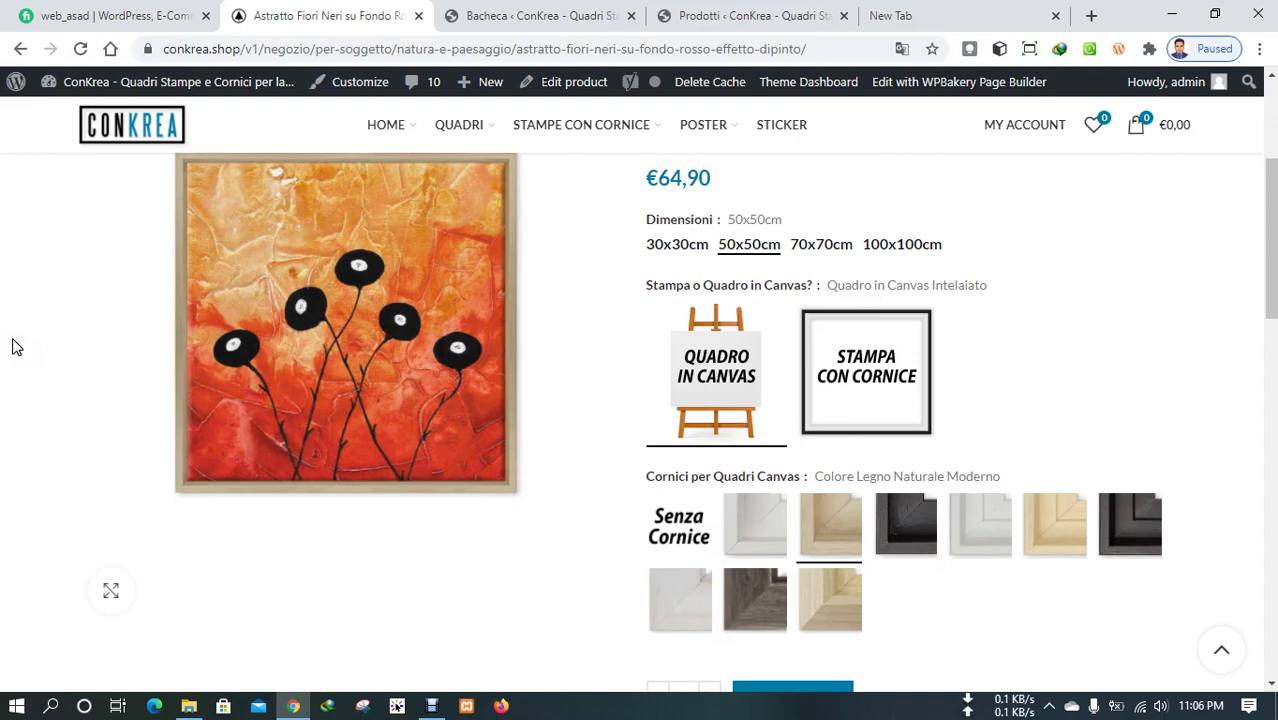
scroll(14, 347, up, 2)
scroll(14, 347, down, 2)
- From the Prodotti admin tab, open Custom CSS & JS showing the custom css and swatches entries
click(718, 16)
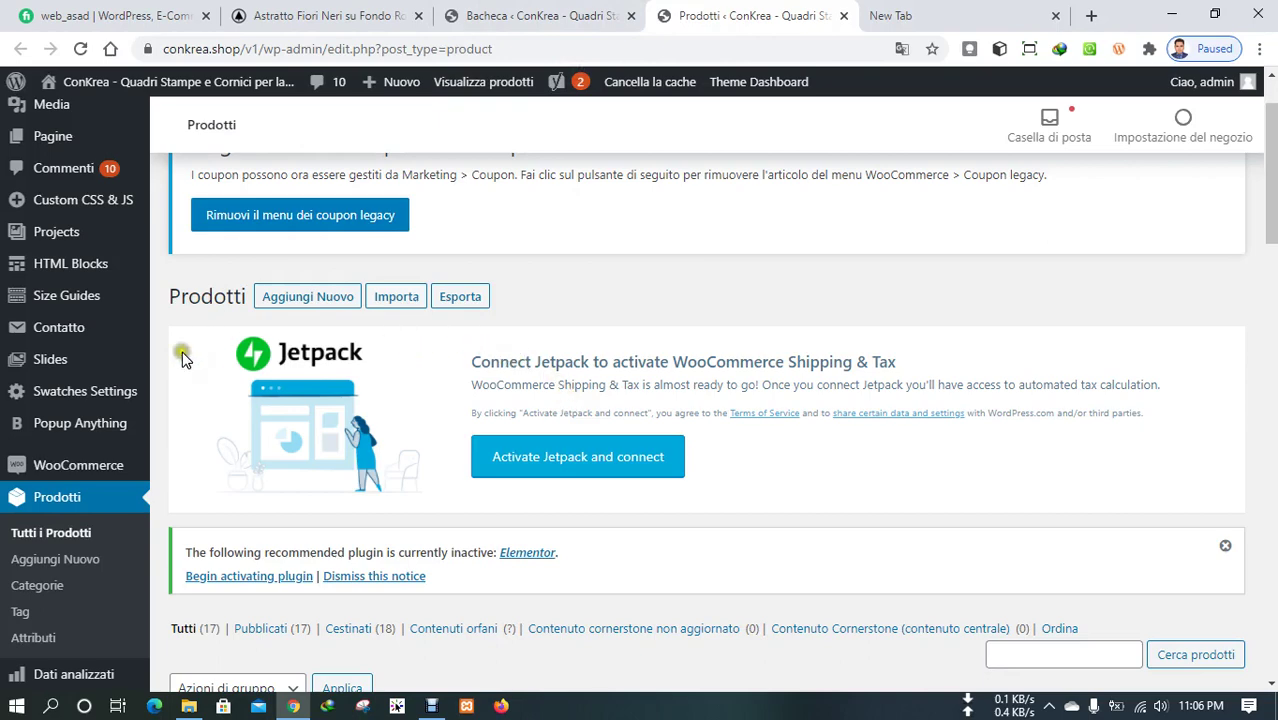
scroll(156, 375, up, 1)
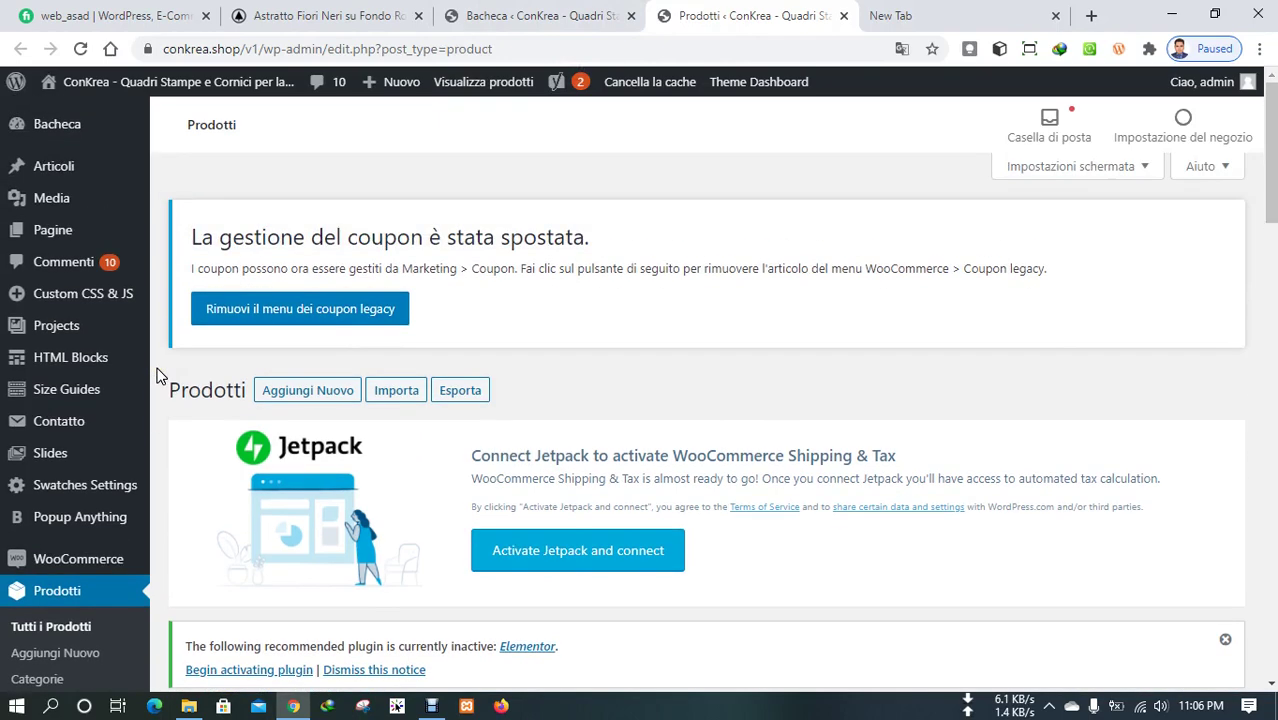
mouse_move(83, 293)
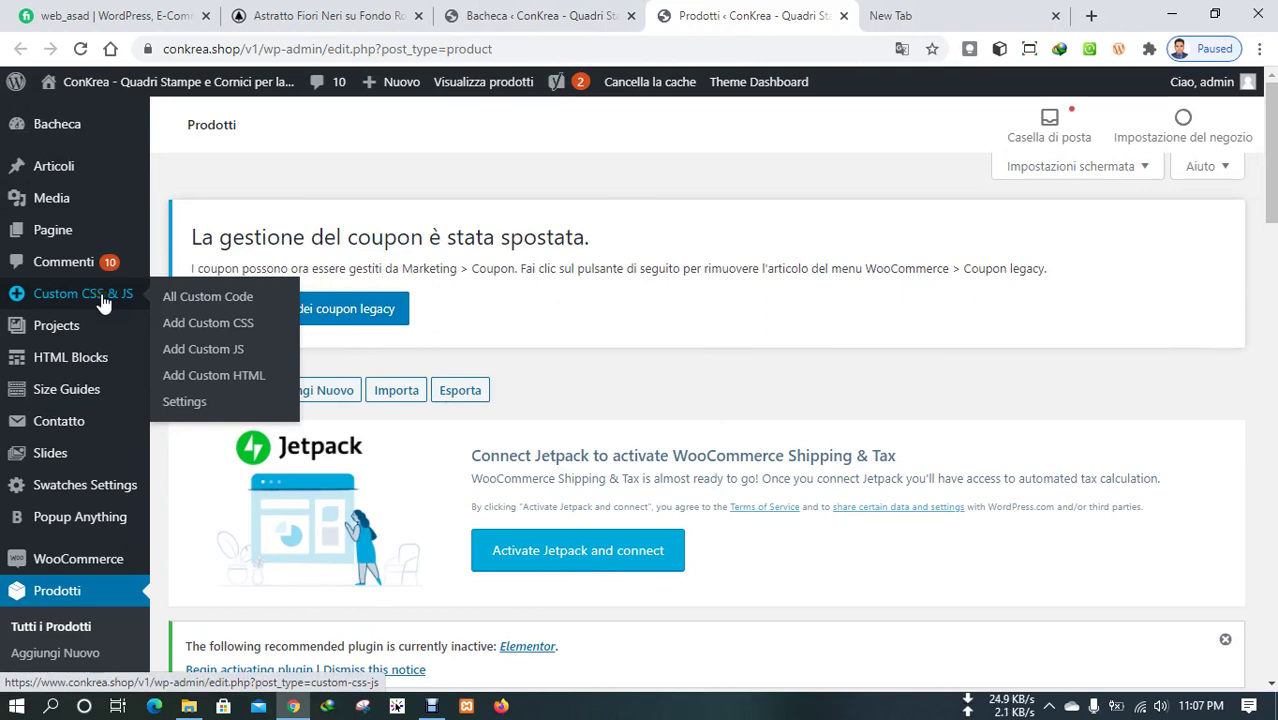
click(100, 296)
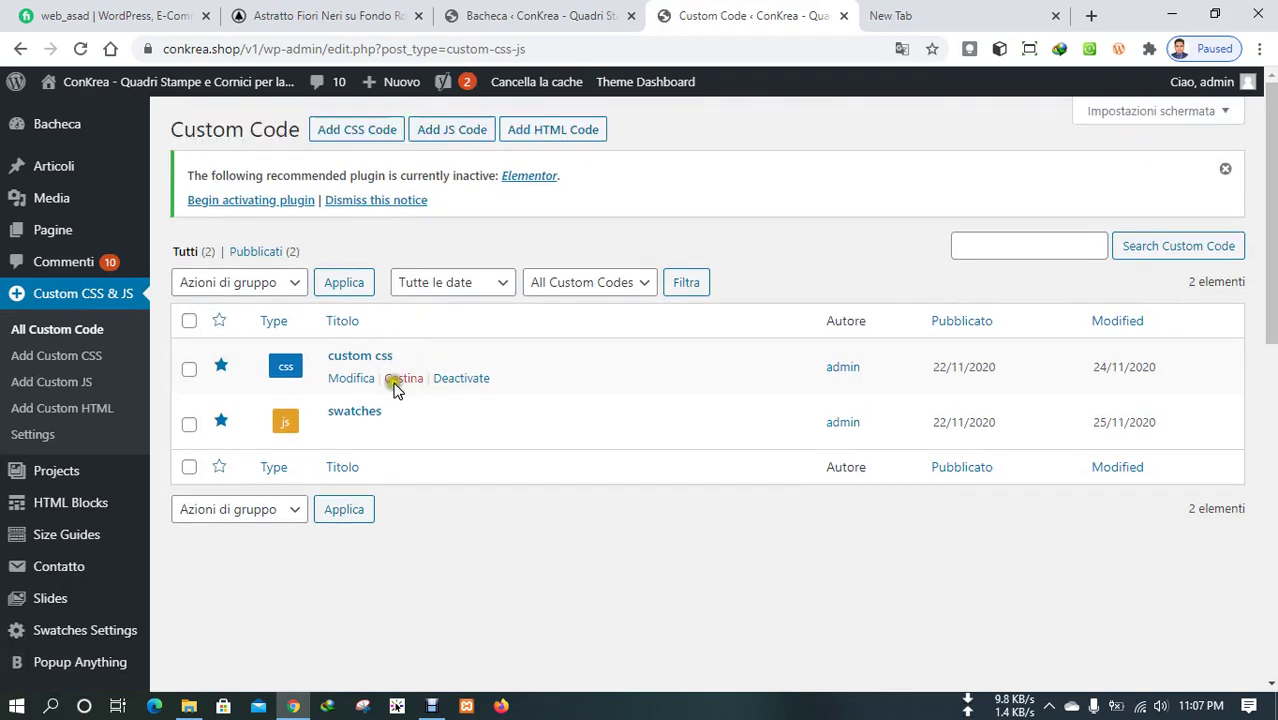
mouse_move(355, 412)
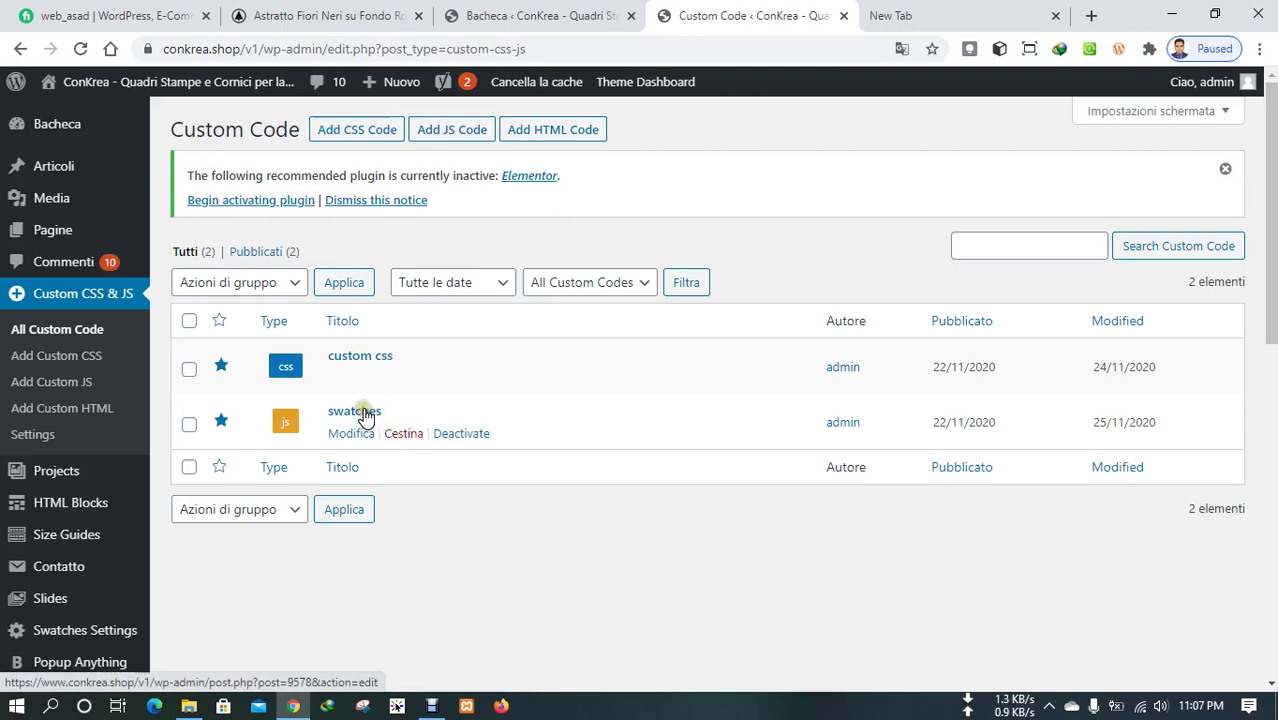
- On the storefront product page, switch the painting to the framed print version at €69,90
click(530, 15)
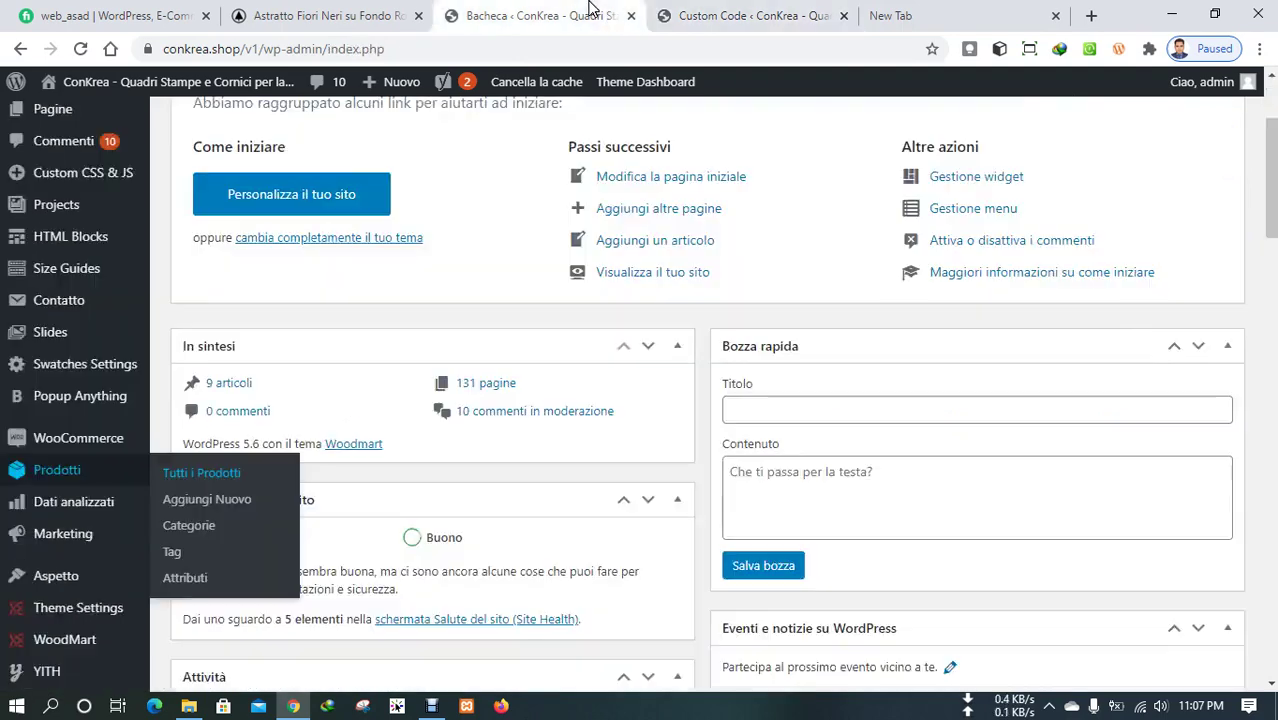
click(320, 15)
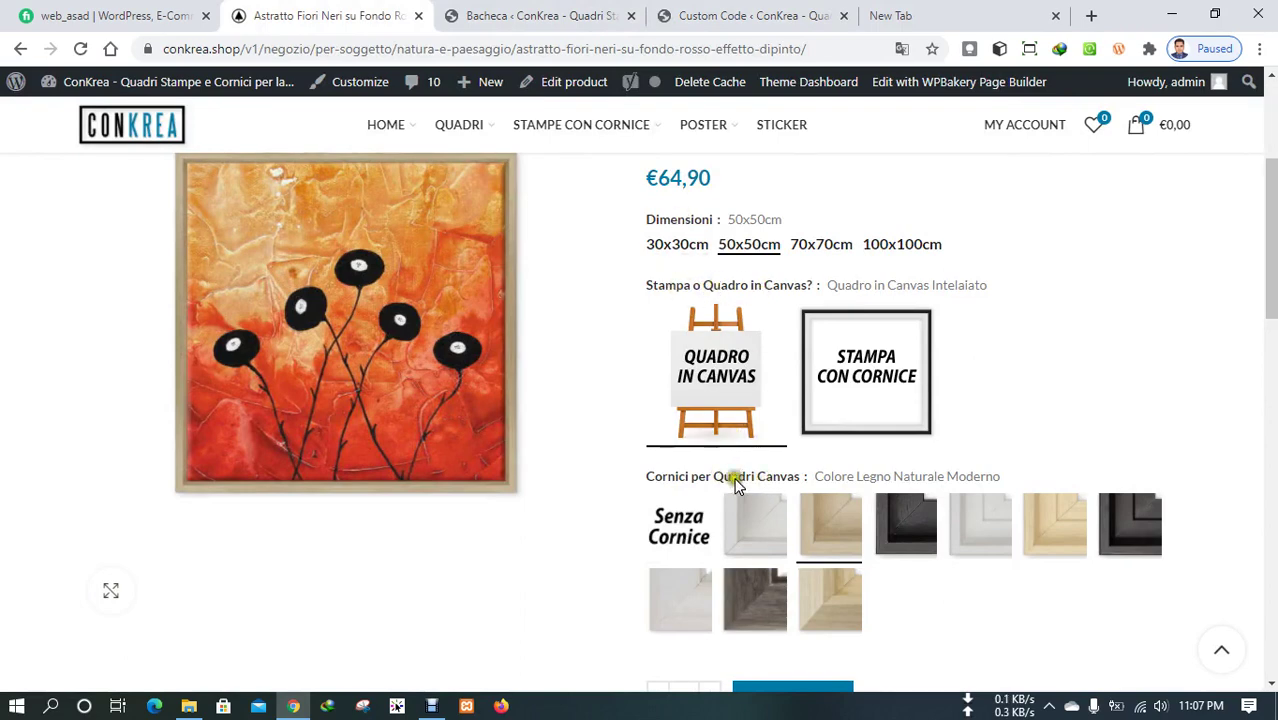
scroll(700, 470, down, 2)
click(893, 206)
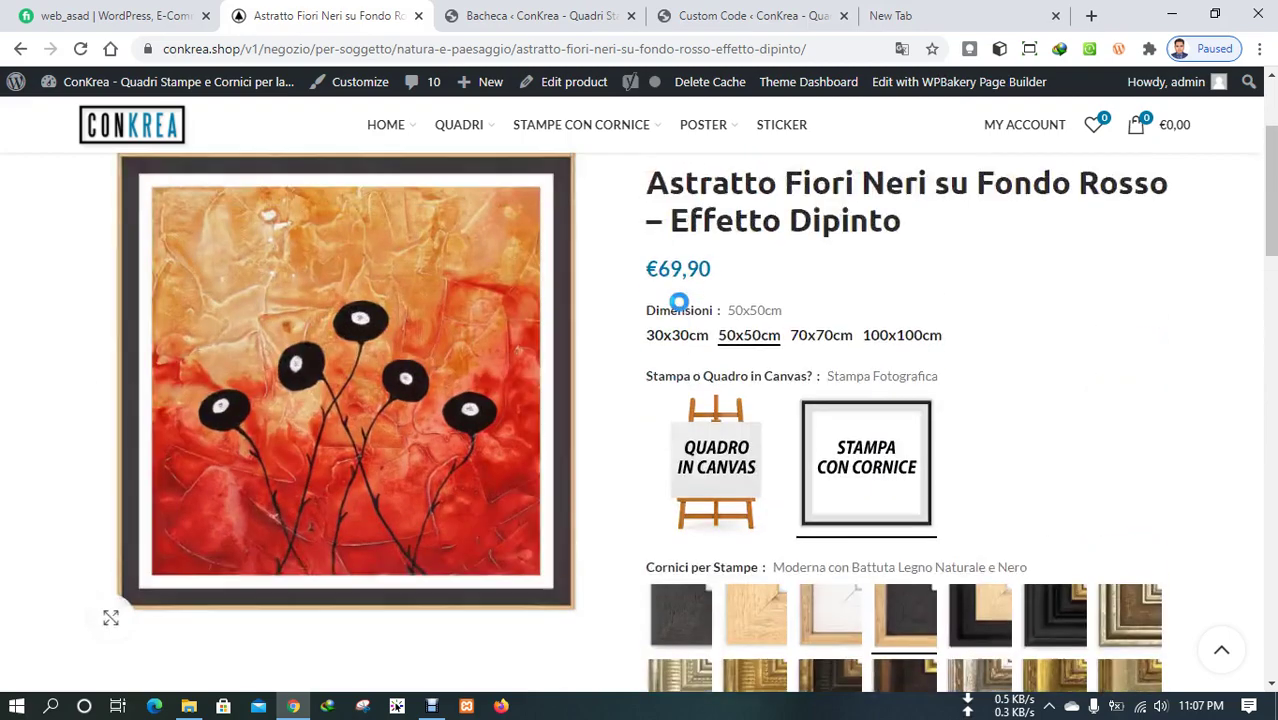
scroll(622, 479, down, 3)
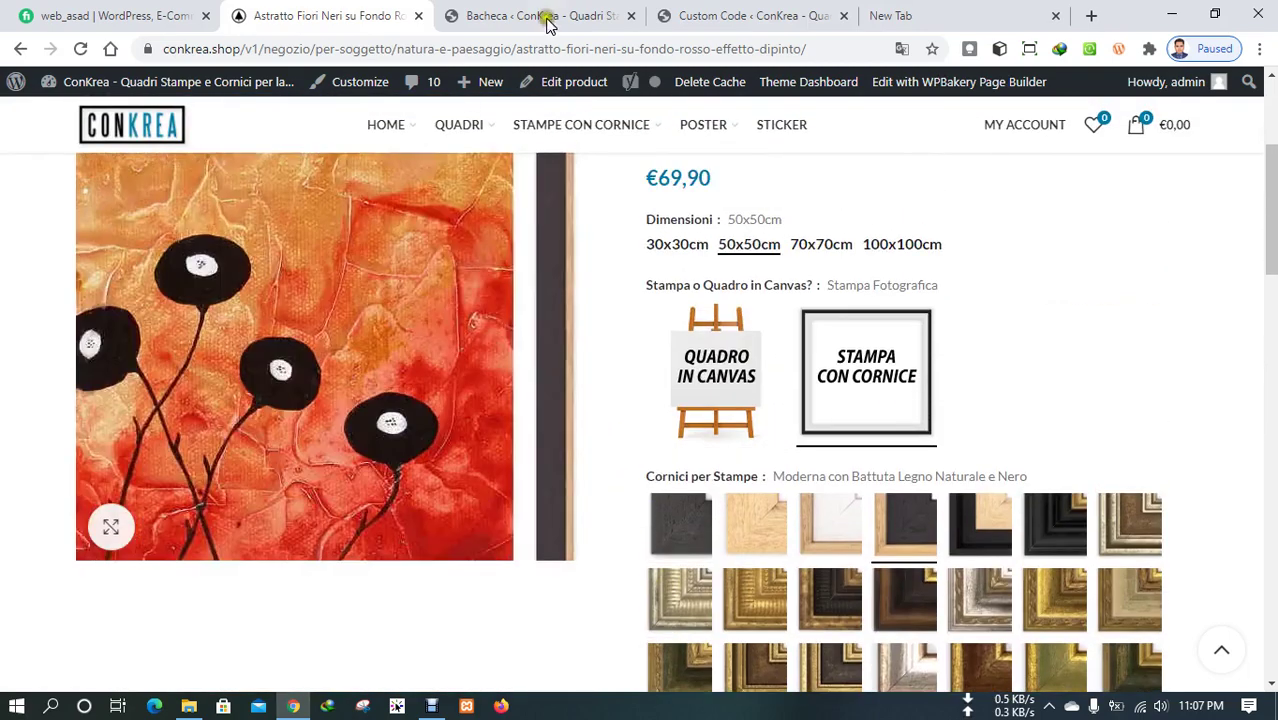
- Return to the Custom Code admin list and scroll through its entries
click(545, 16)
click(753, 12)
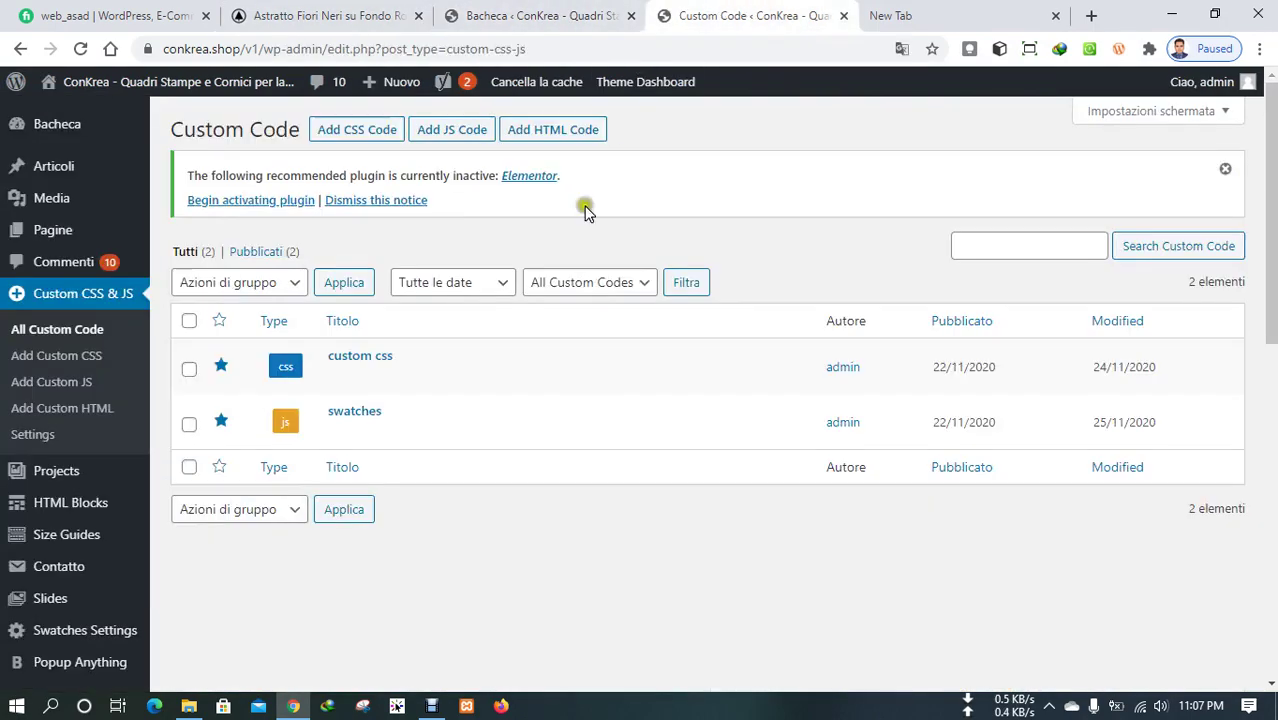
scroll(82, 350, down, 3)
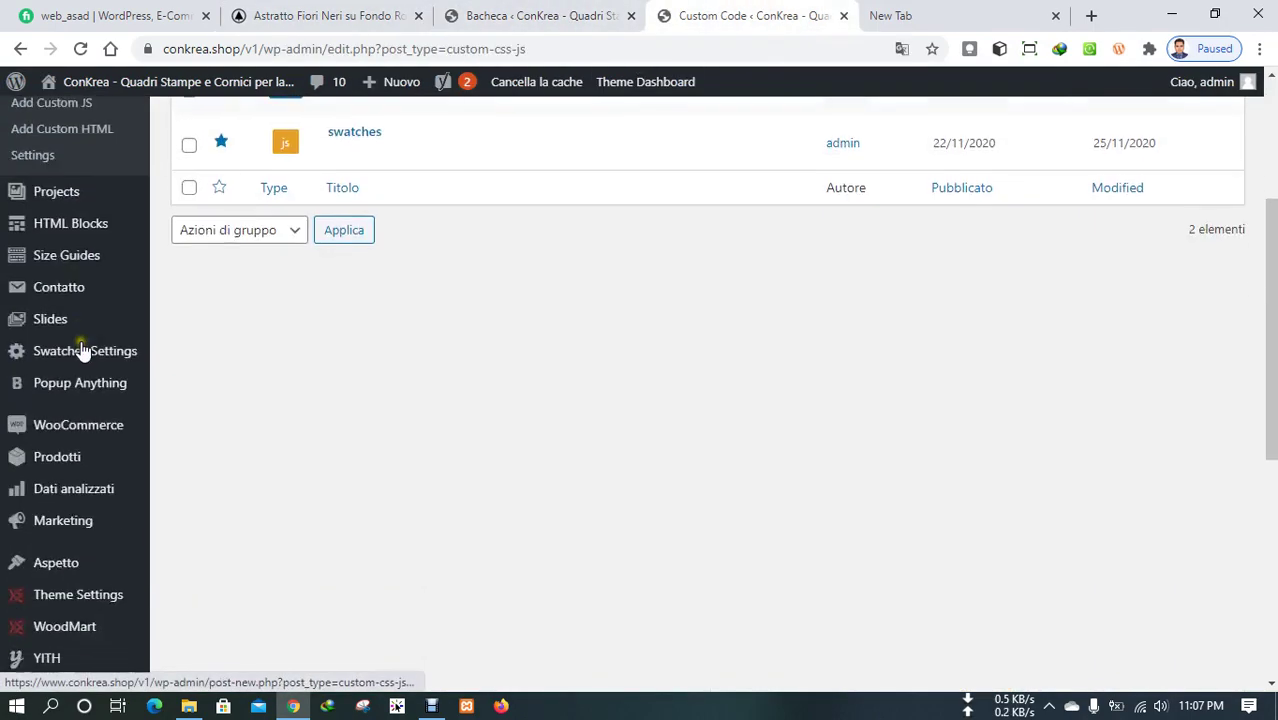
mouse_move(57, 455)
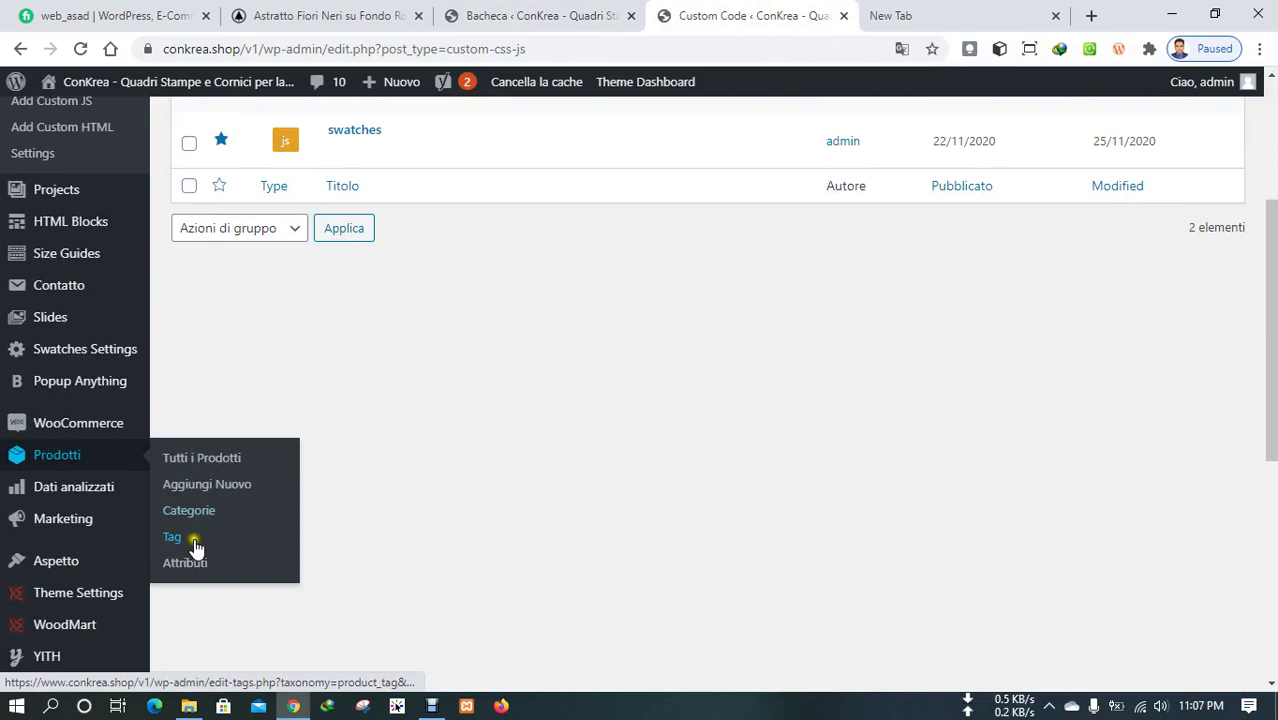
- Open Prodotti > Attributi and scroll through the Brand, Color and frame attributes table
click(186, 562)
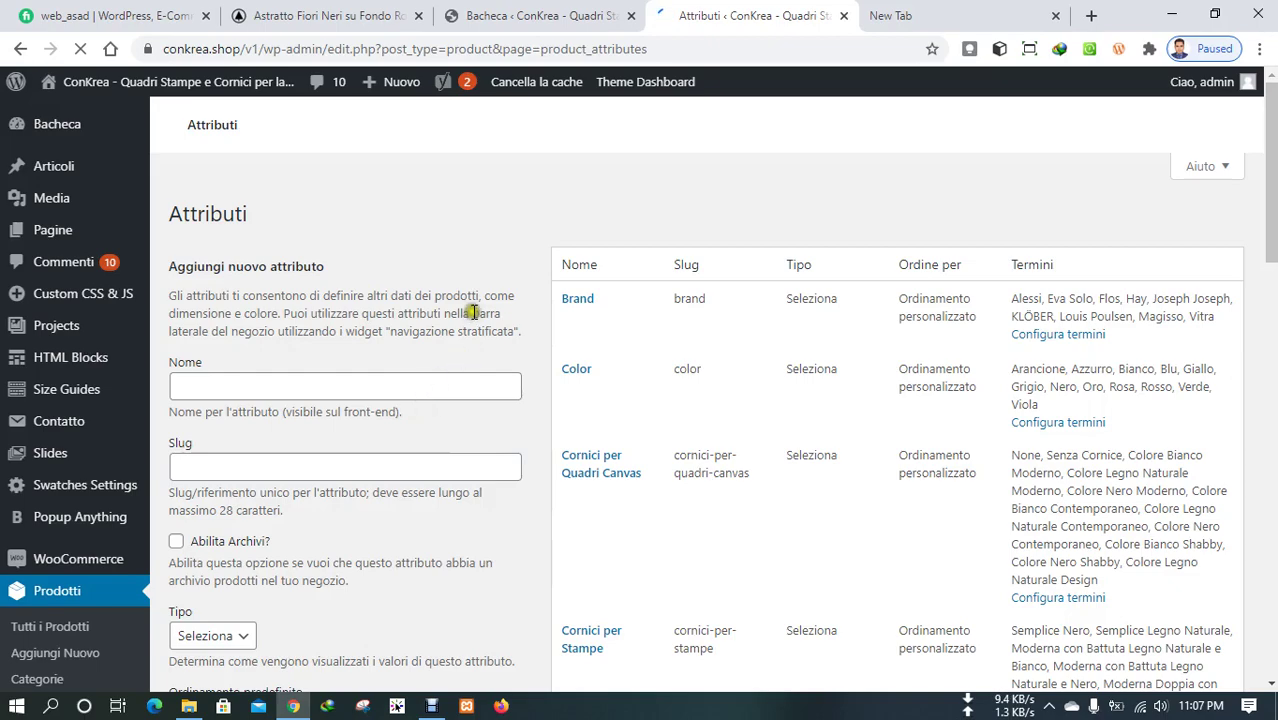
scroll(471, 312, down, 3)
scroll(474, 312, down, 3)
scroll(474, 312, down, 5)
scroll(474, 312, down, 4)
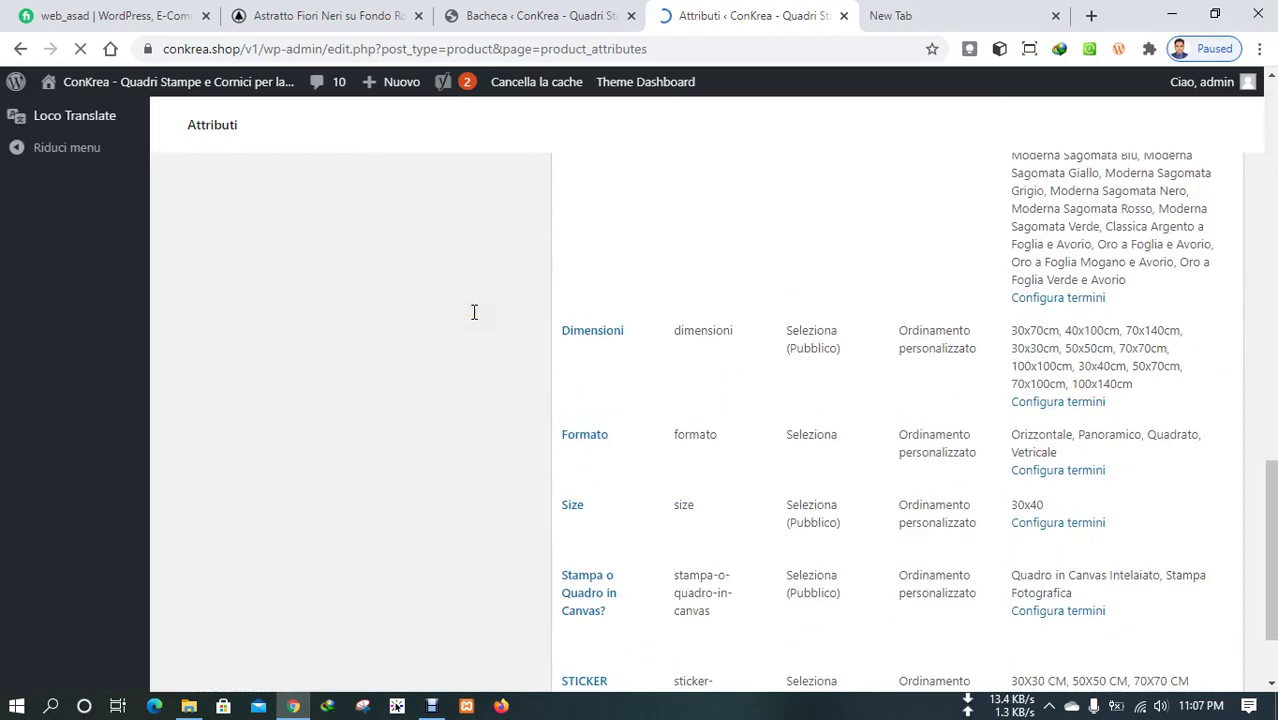
scroll(474, 309, down, 1)
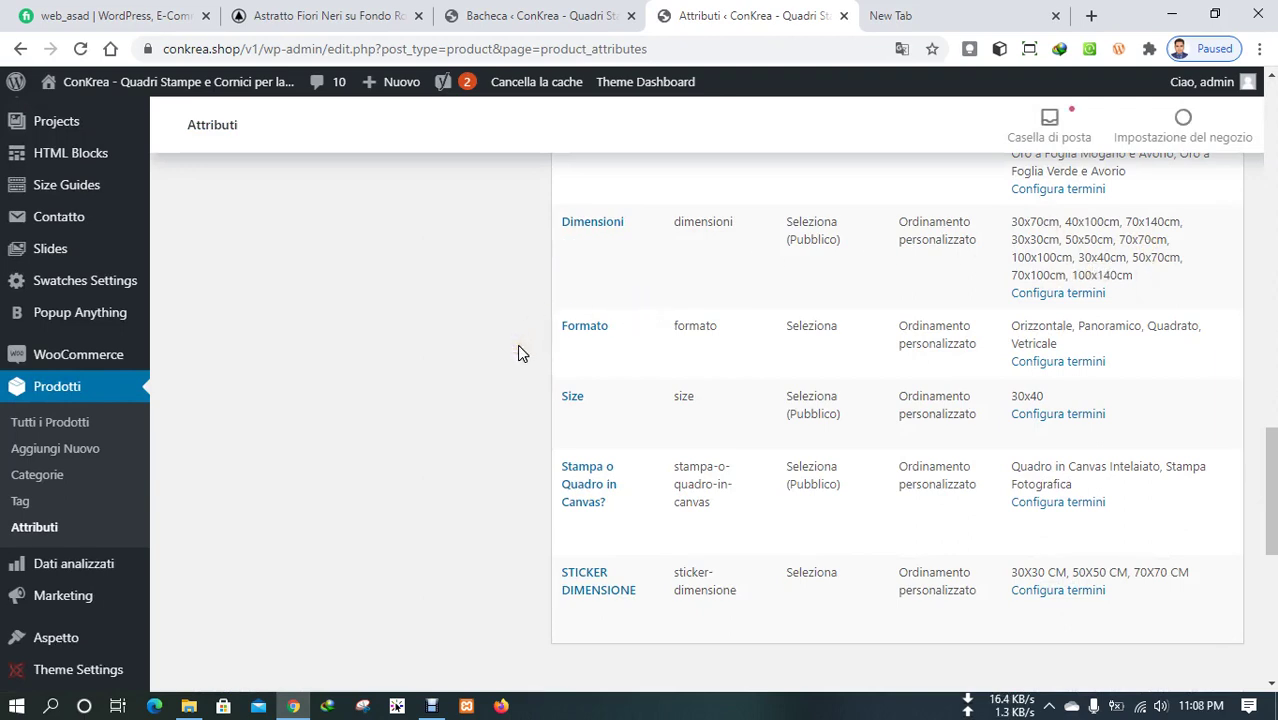
mouse_move(588, 592)
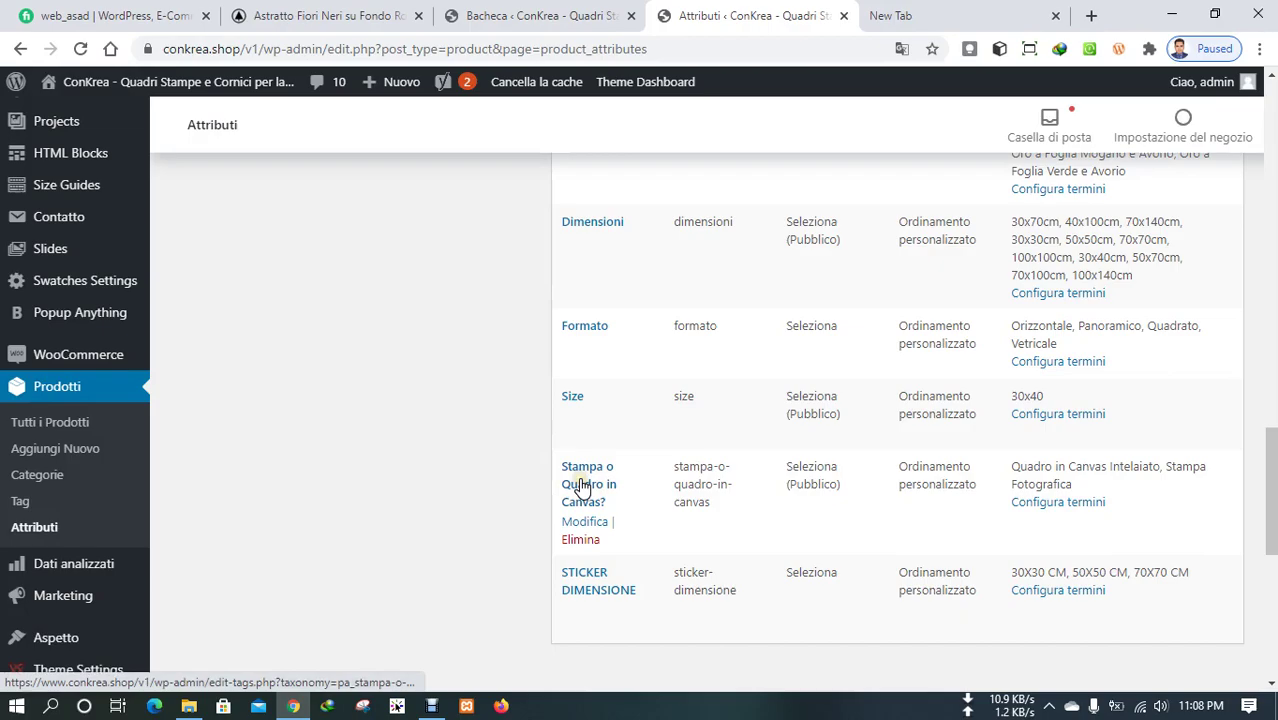
scroll(511, 540, up, 4)
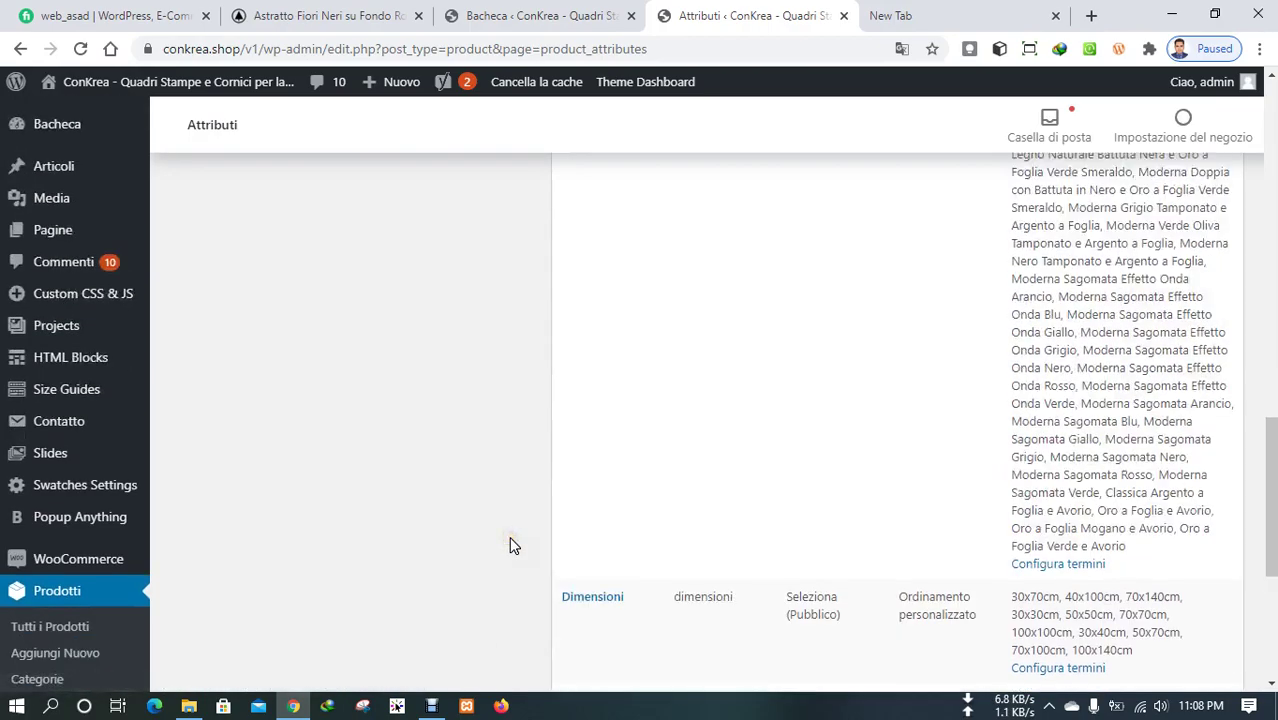
scroll(511, 543, up, 10)
scroll(511, 543, down, 3)
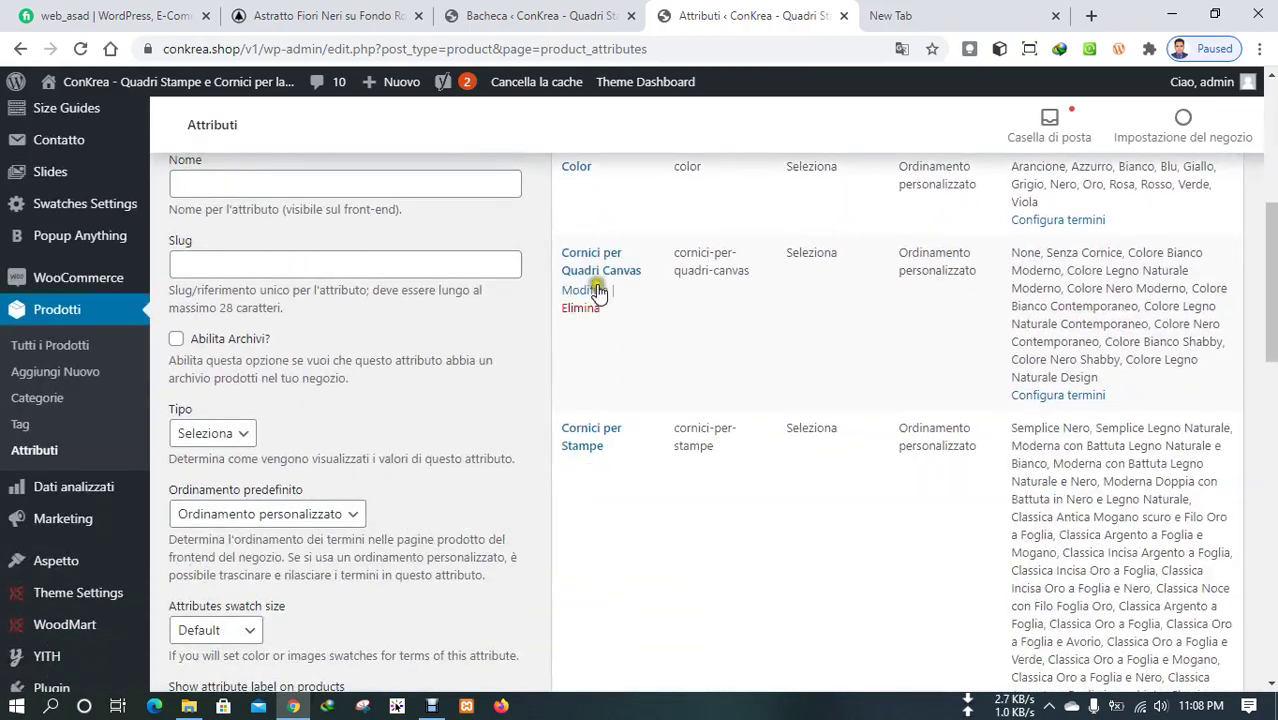
- Place the product tab beside Attributi and choose Quadro in Canvas to compare canvas frame swatches
click(530, 16)
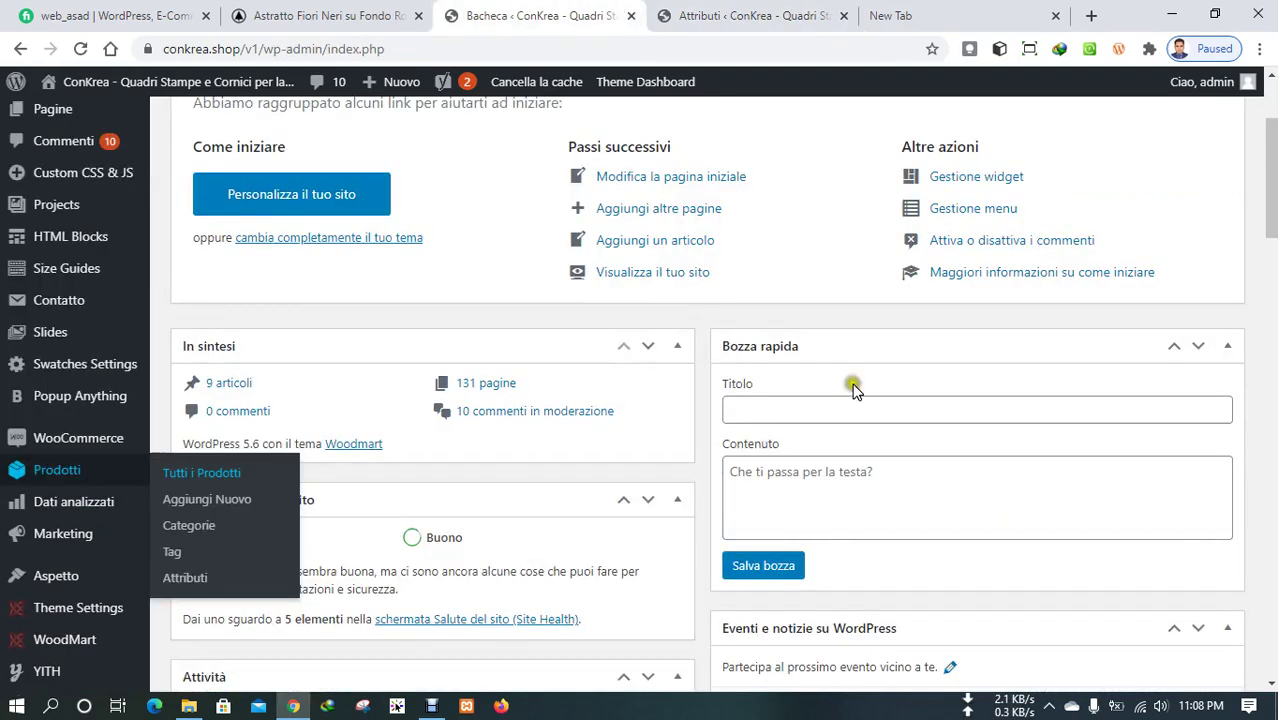
drag(320, 15, 535, 15)
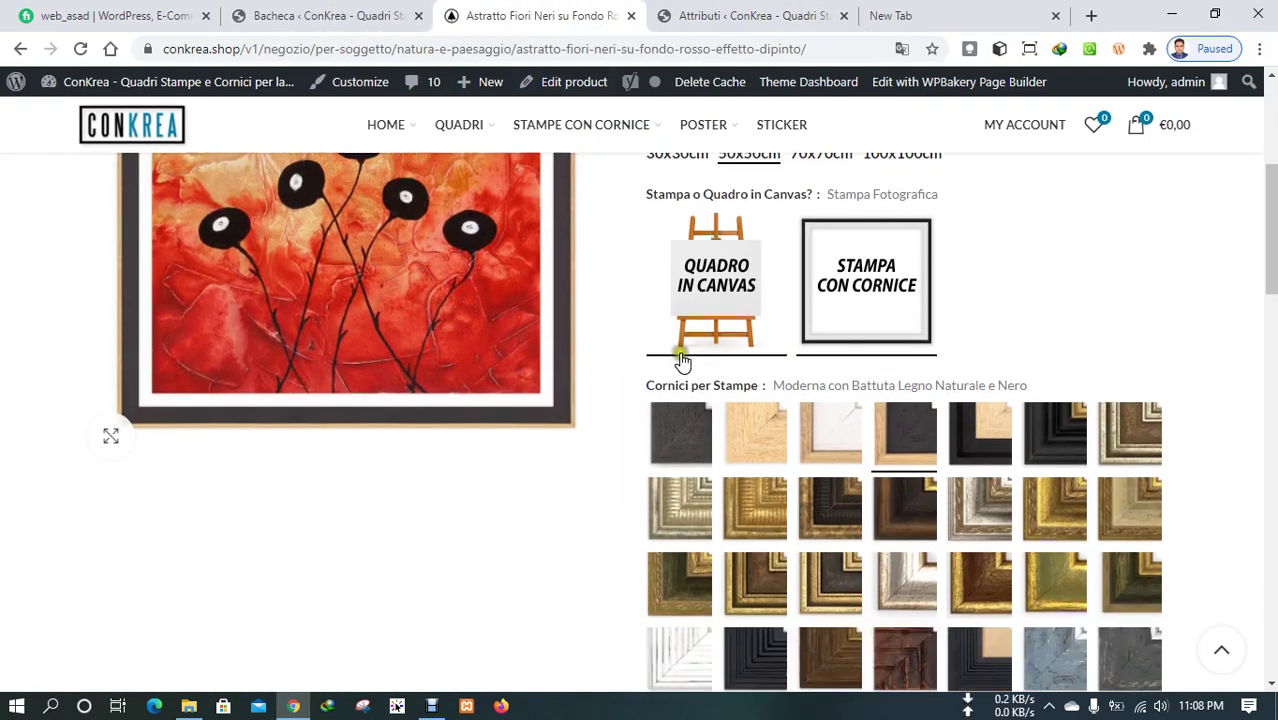
click(710, 262)
scroll(650, 400, down, 4)
scroll(754, 420, up, 3)
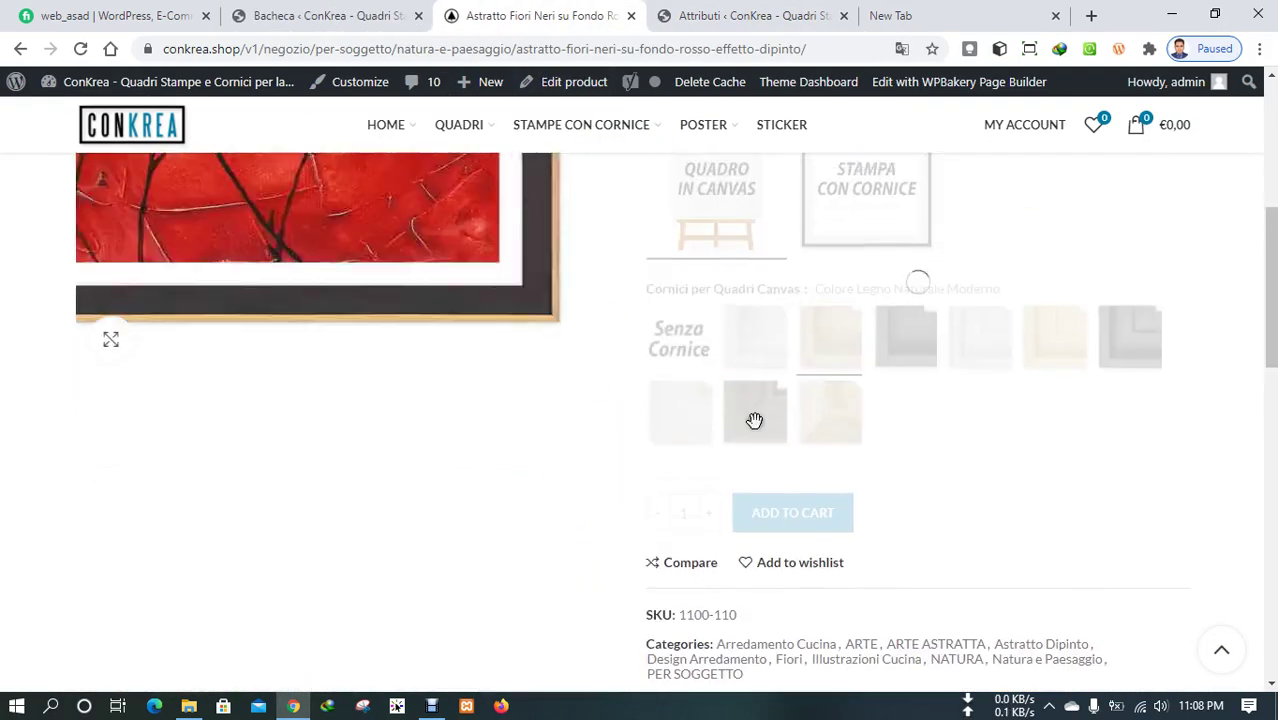
scroll(713, 486, up, 3)
scroll(801, 325, up, 1)
click(676, 10)
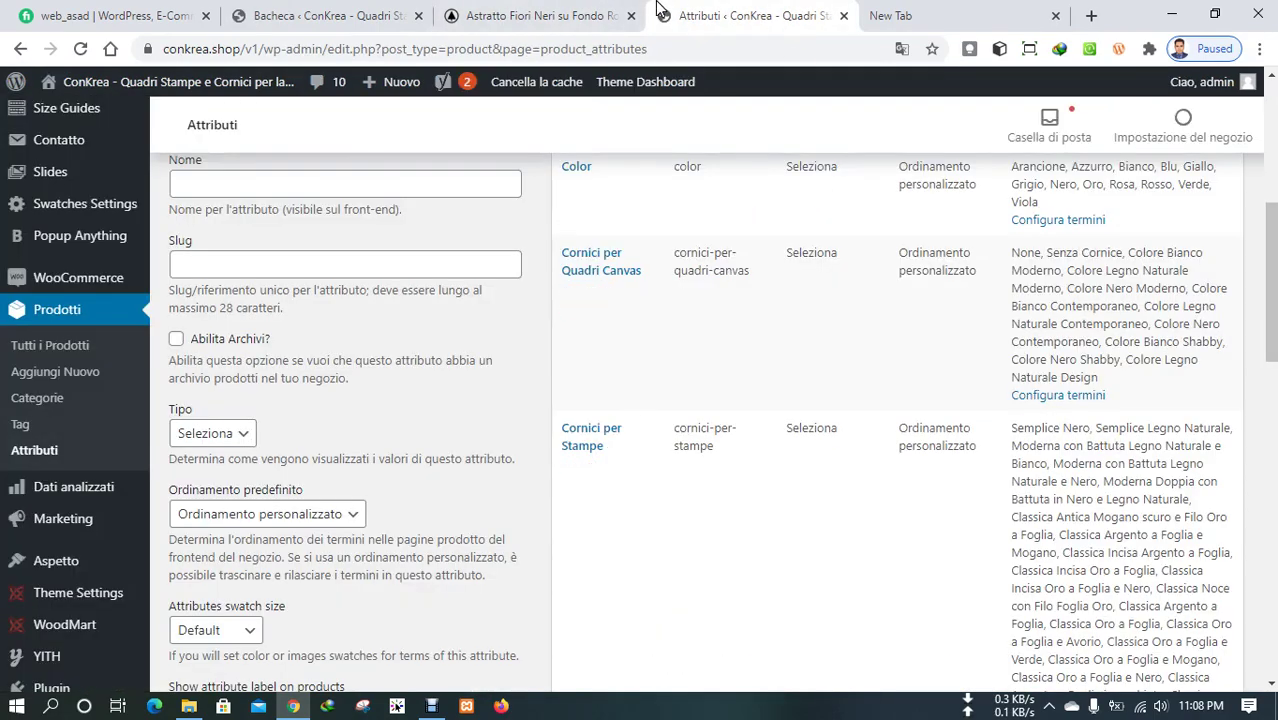
click(600, 15)
- Choose Stampa con Cornice and compare the print frame swatches against the Cornici per Stampe attribute
click(903, 510)
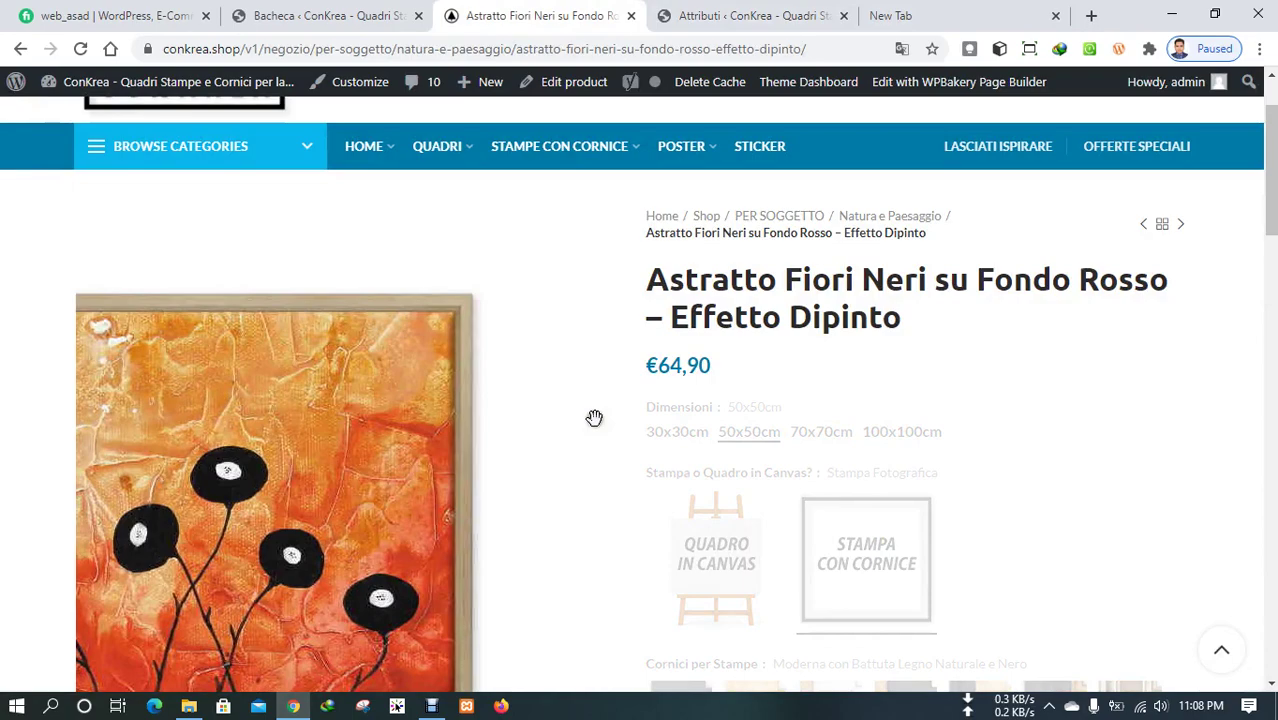
scroll(600, 440, down, 4)
scroll(720, 400, up, 4)
key(ctrl+Tab)
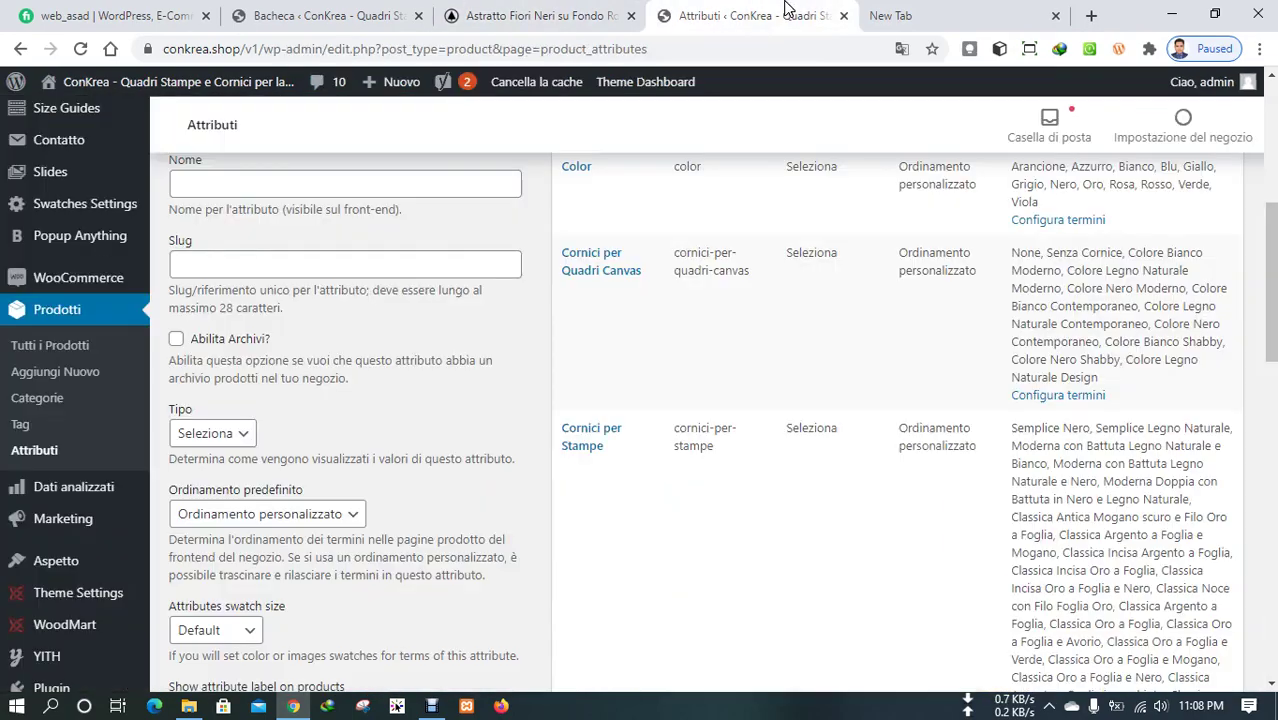
scroll(960, 485, down, 4)
scroll(1028, 380, up, 2)
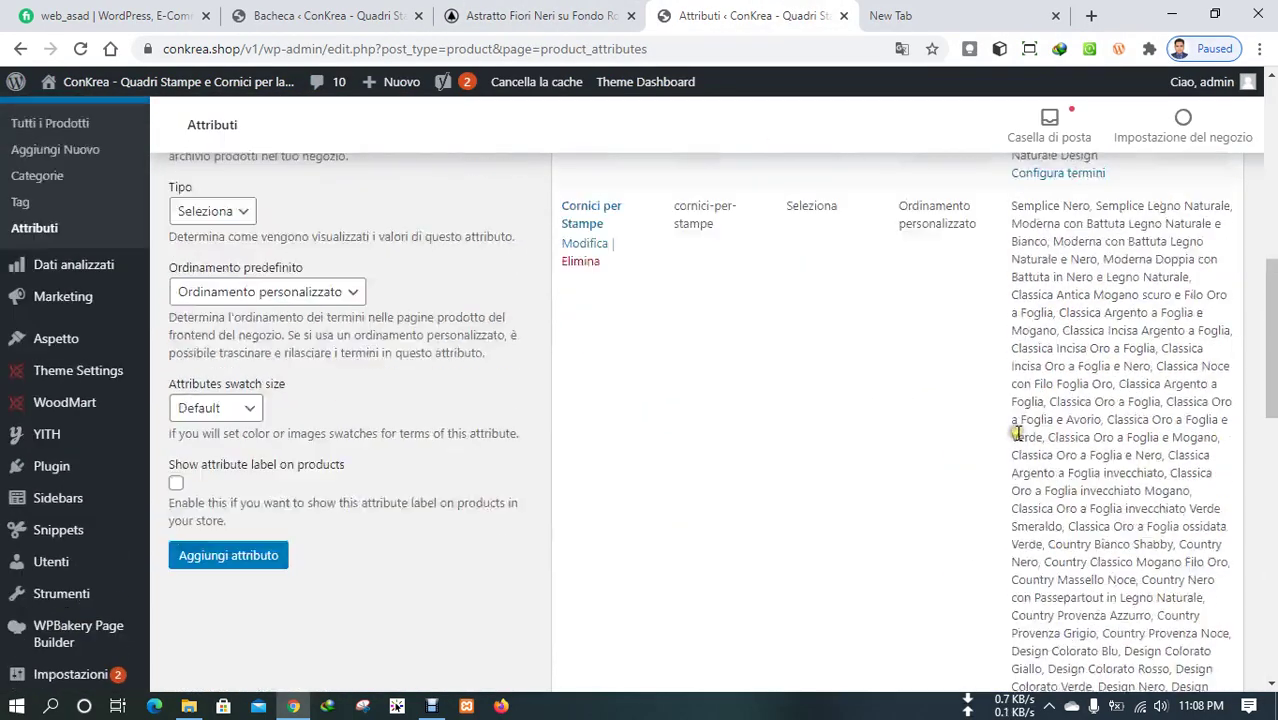
scroll(1018, 432, up, 3)
click(544, 6)
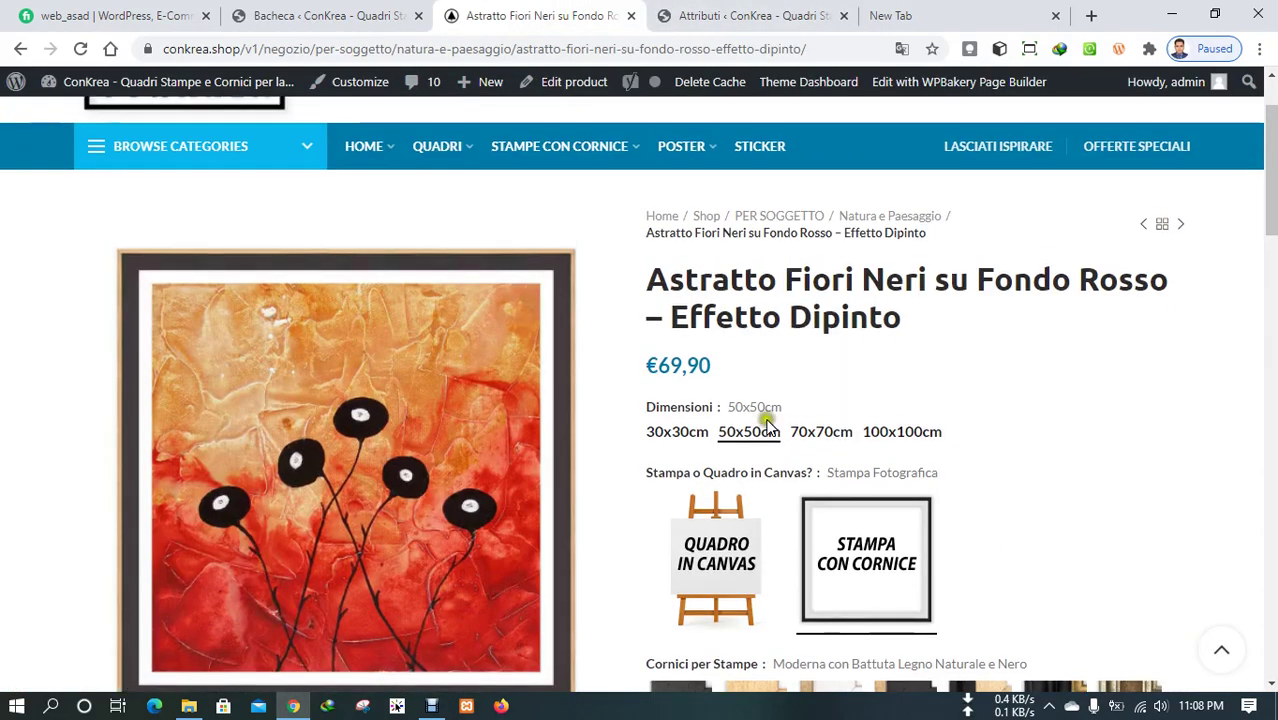
scroll(624, 425, down, 4)
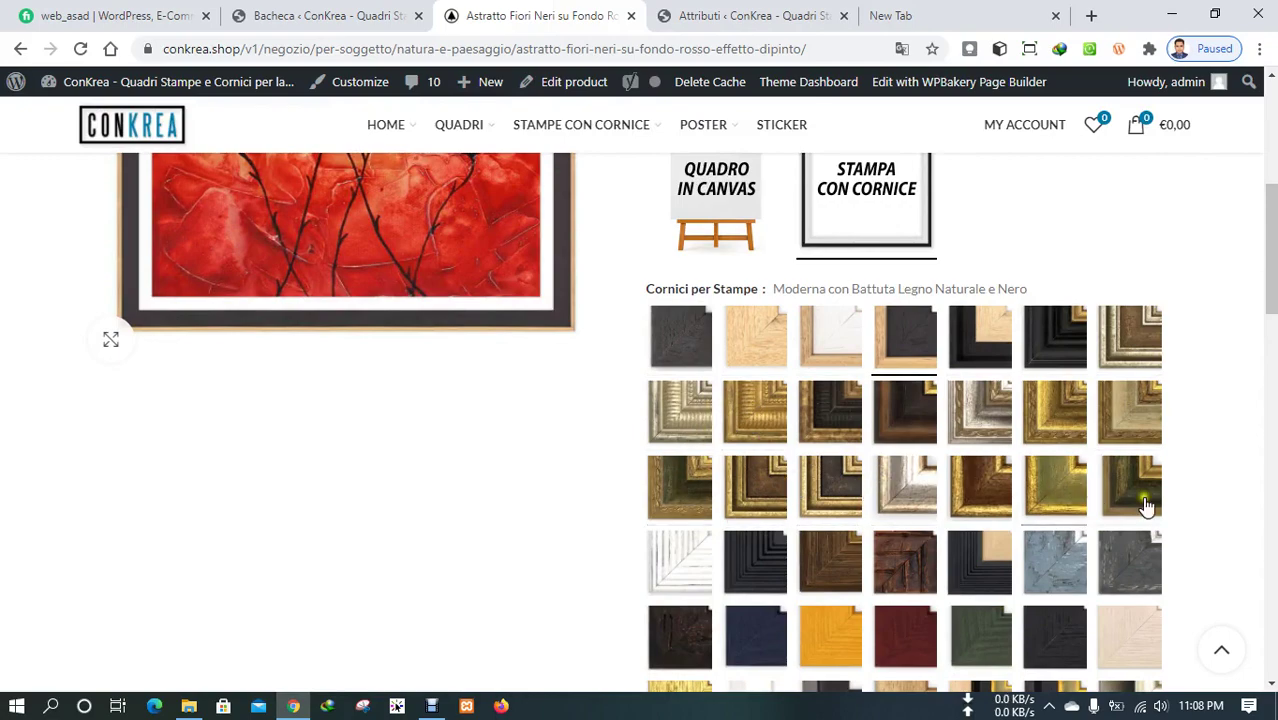
click(690, 10)
click(620, 8)
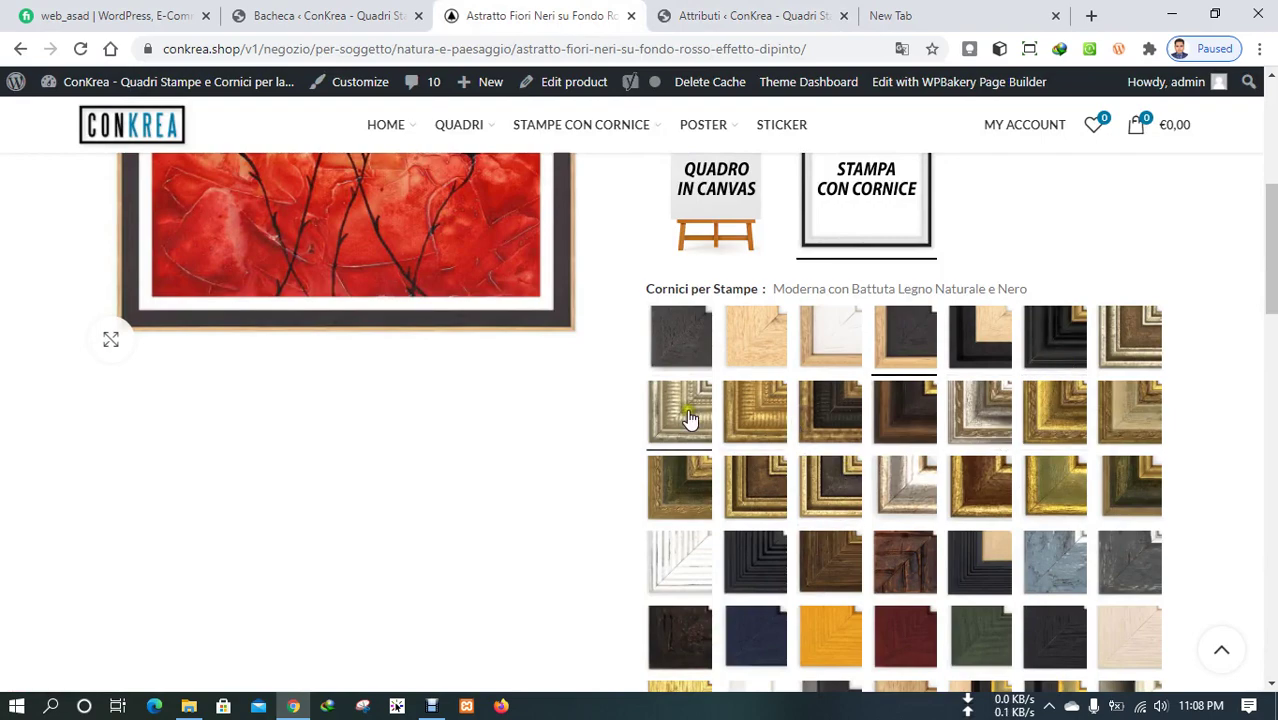
scroll(622, 450, up, 2)
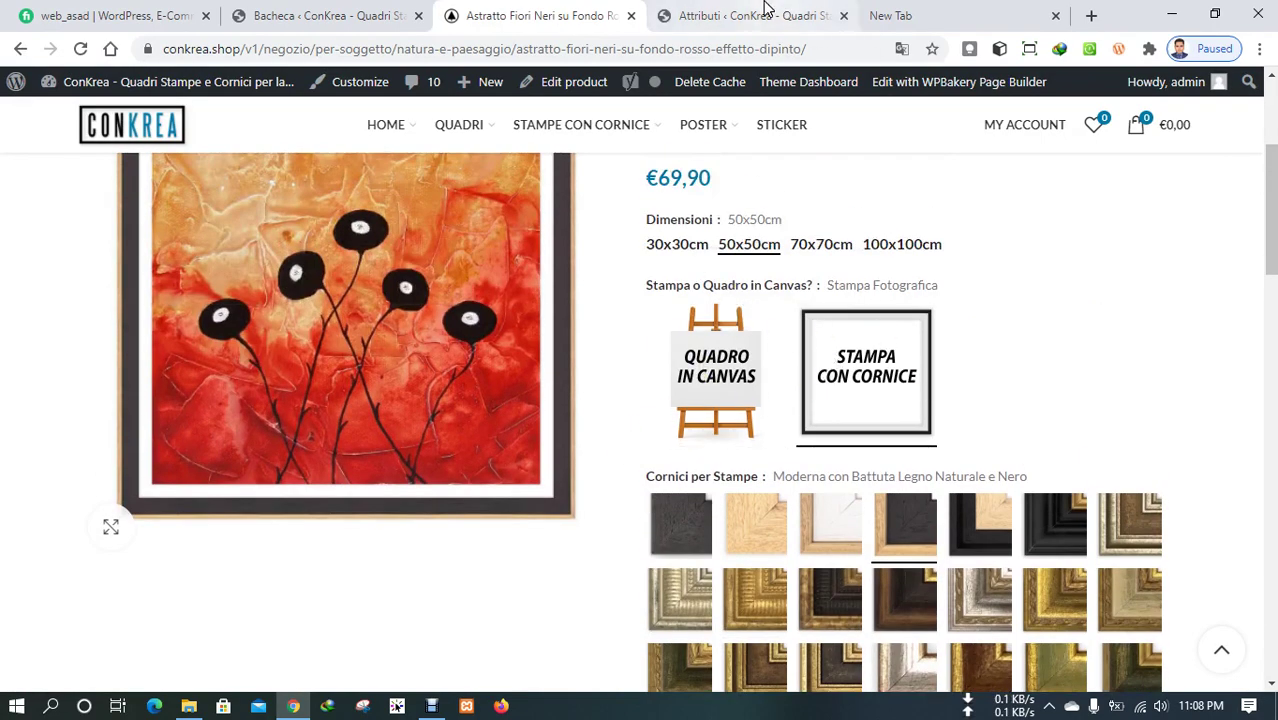
click(766, 8)
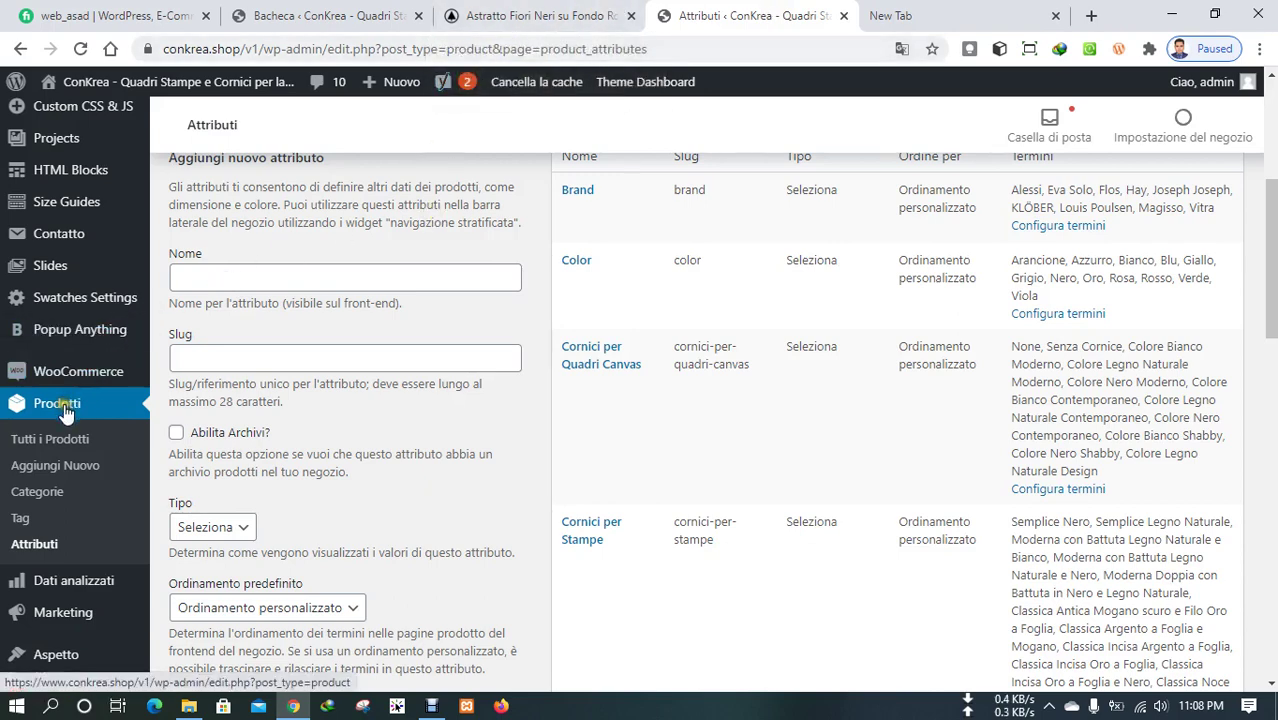
- From Tutti i Prodotti, open Astratto Fiori Neri su Fondo Rosso - Effetto Dipinto for editing
click(49, 441)
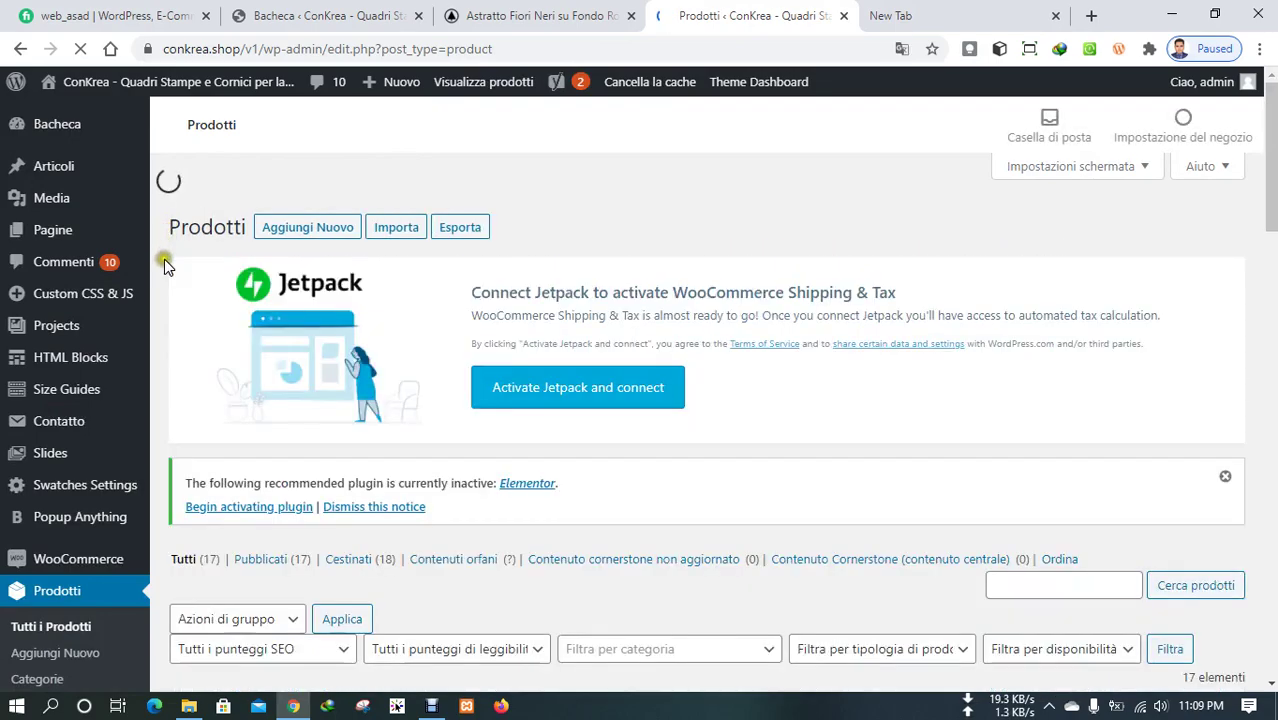
scroll(164, 263, down, 4)
scroll(164, 263, down, 2)
scroll(186, 265, down, 1)
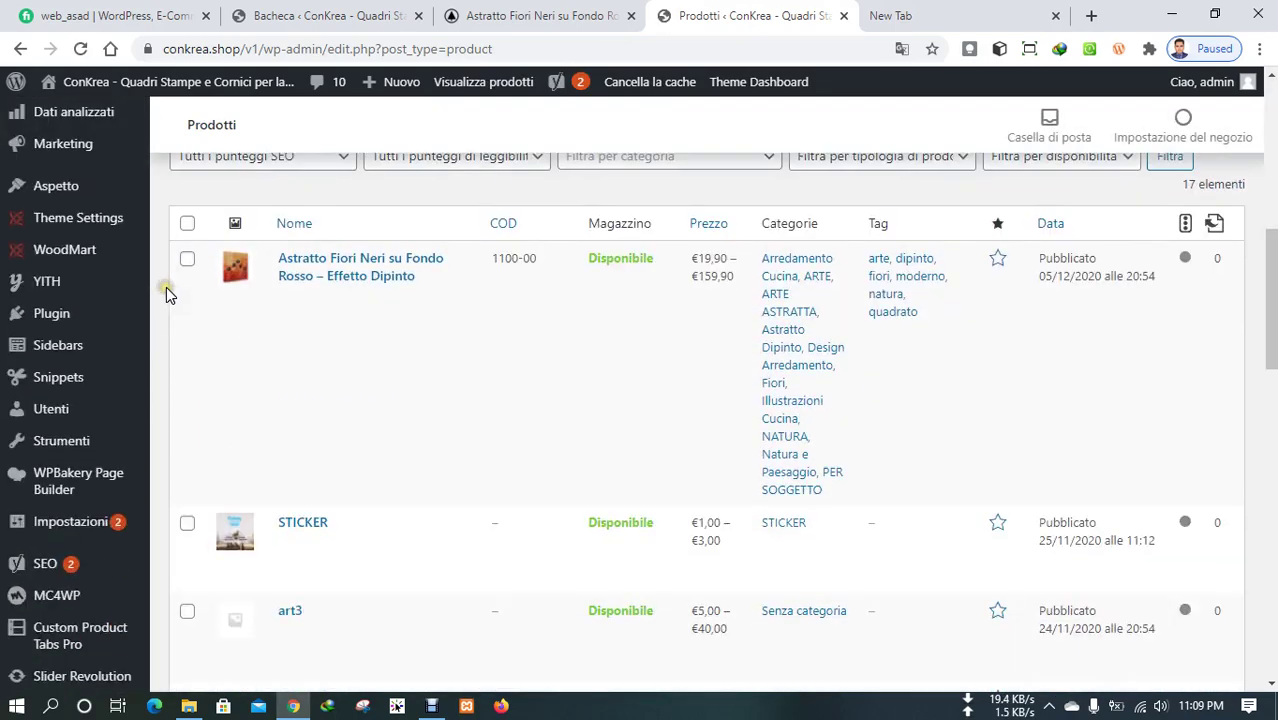
click(370, 297)
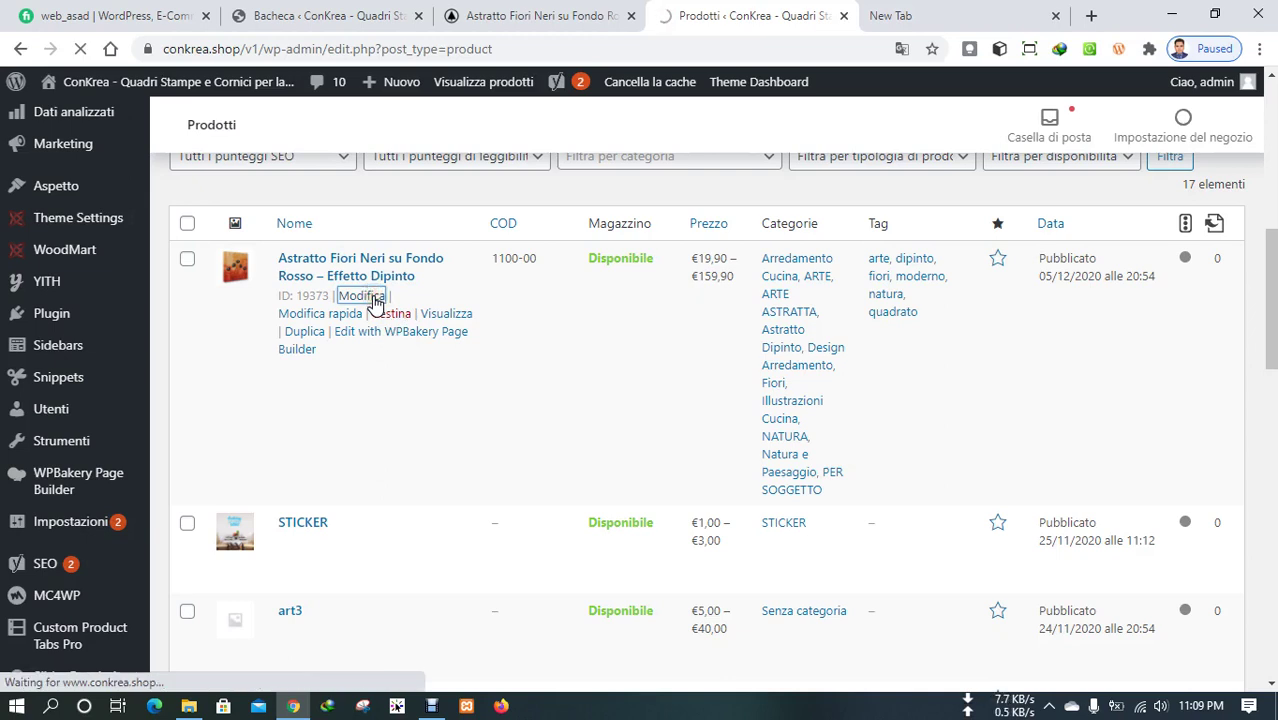
key(ctrl+shift+Tab)
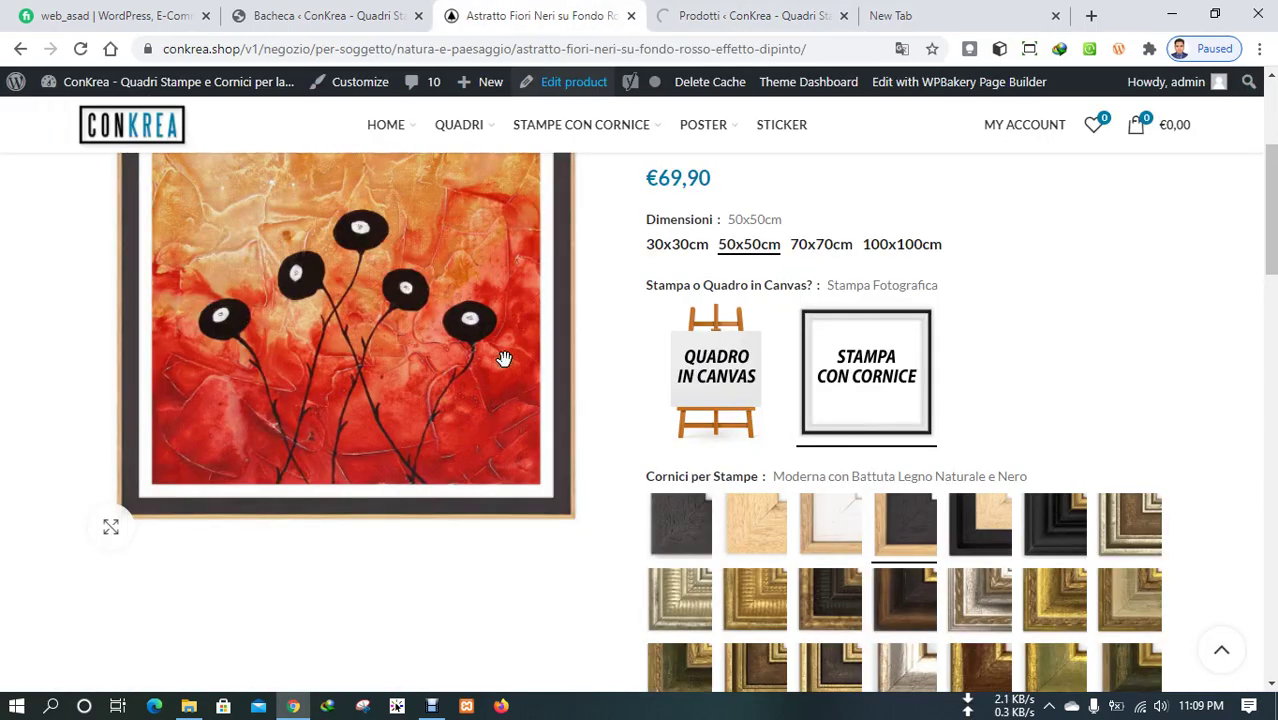
scroll(385, 320, up, 3)
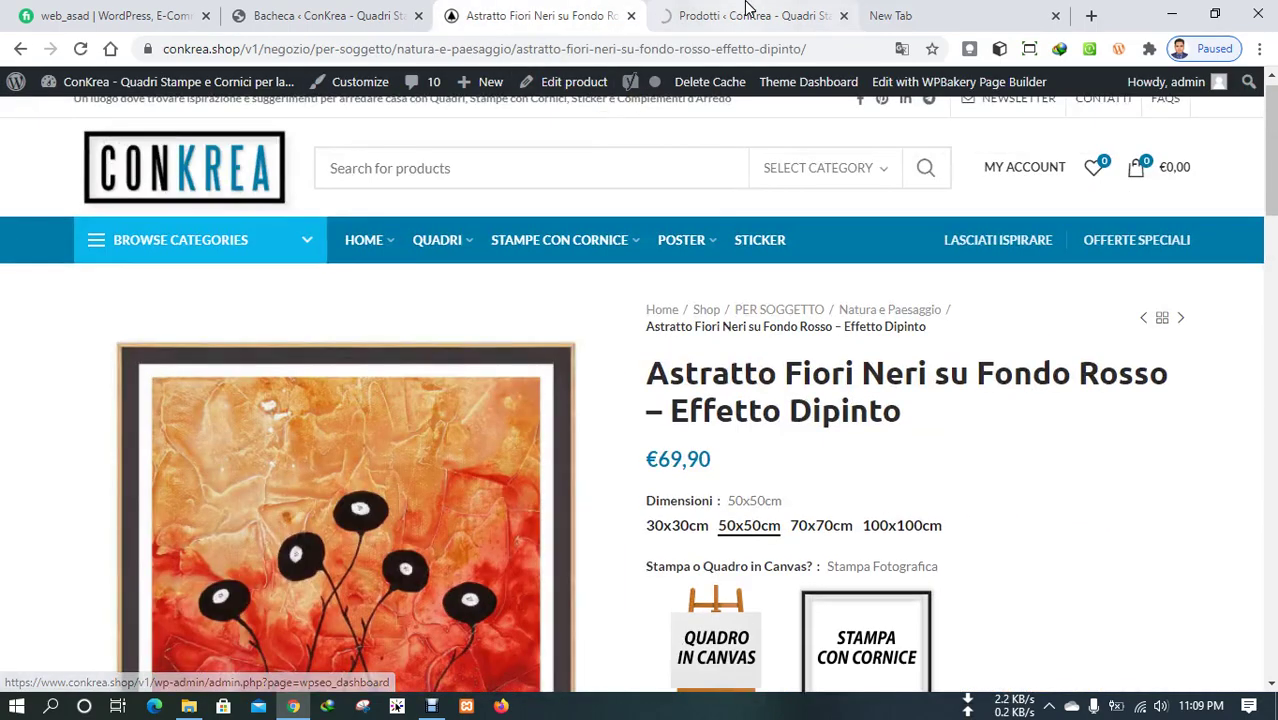
click(745, 10)
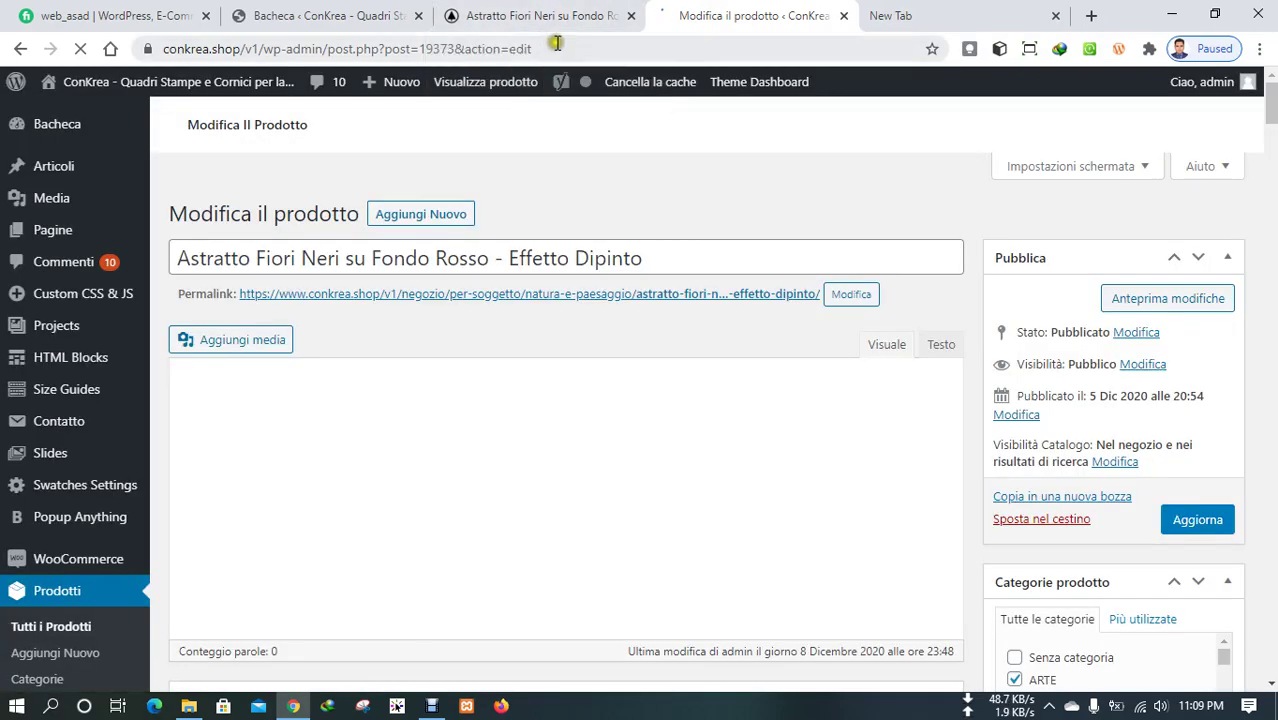
- Wait for the Astratto Fiori Neri edit page, then scroll to its variable-product Dati prodotto panel
click(598, 20)
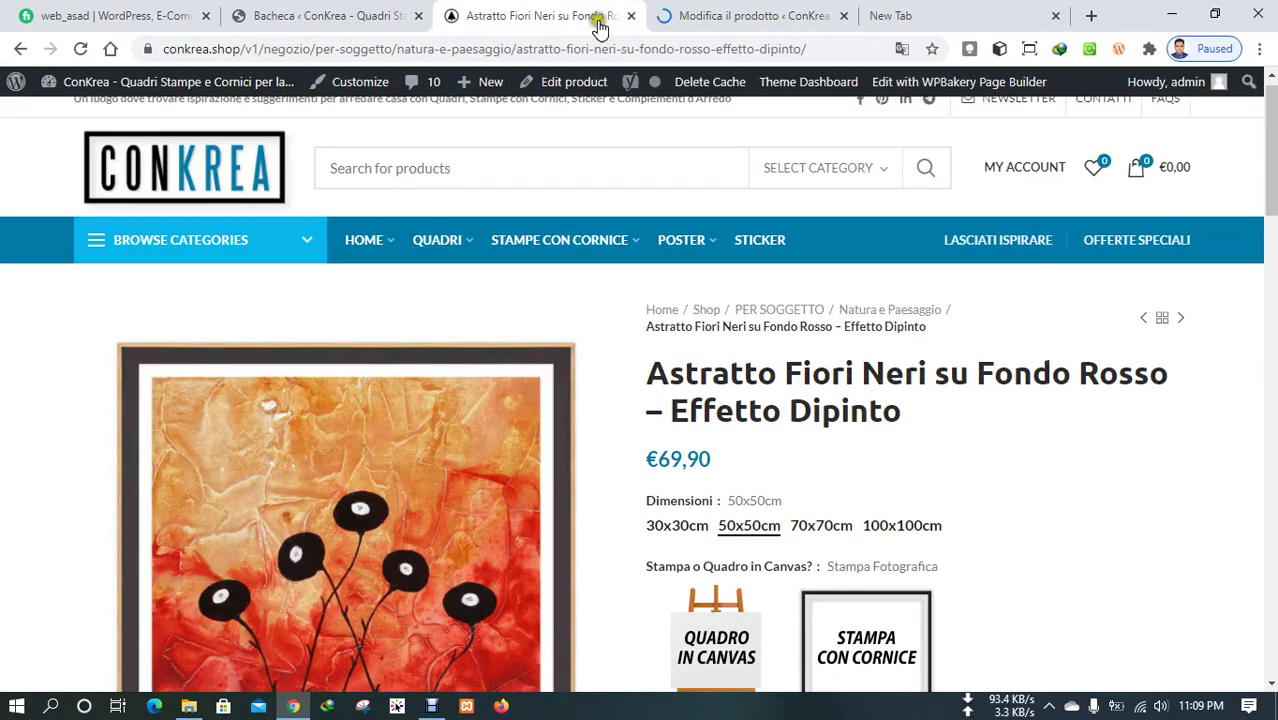
click(725, 15)
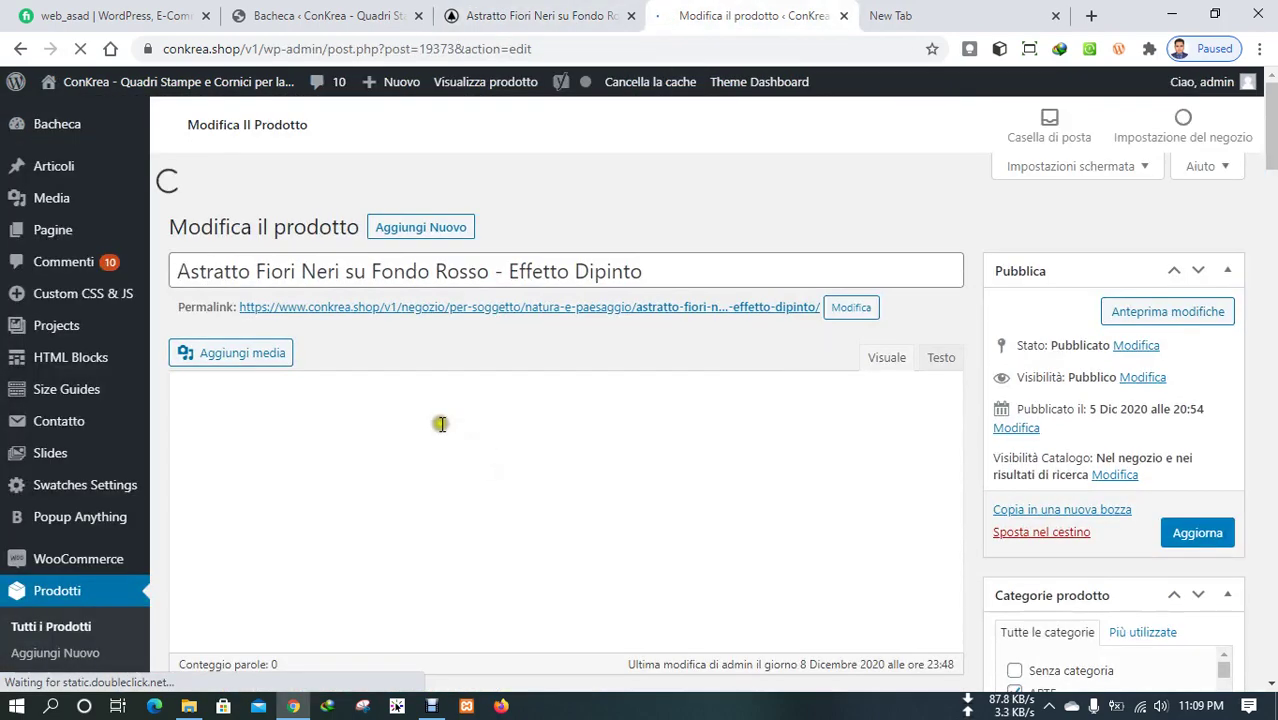
click(567, 8)
scroll(1000, 470, down, 1)
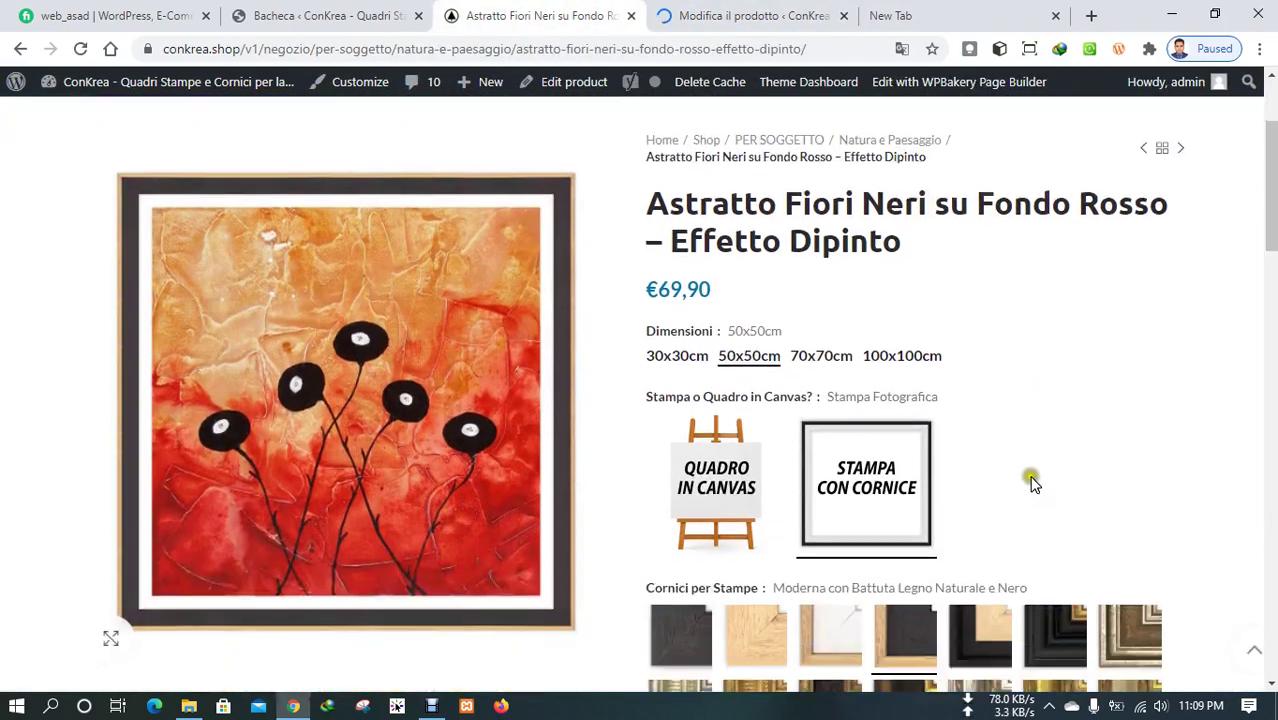
click(785, 10)
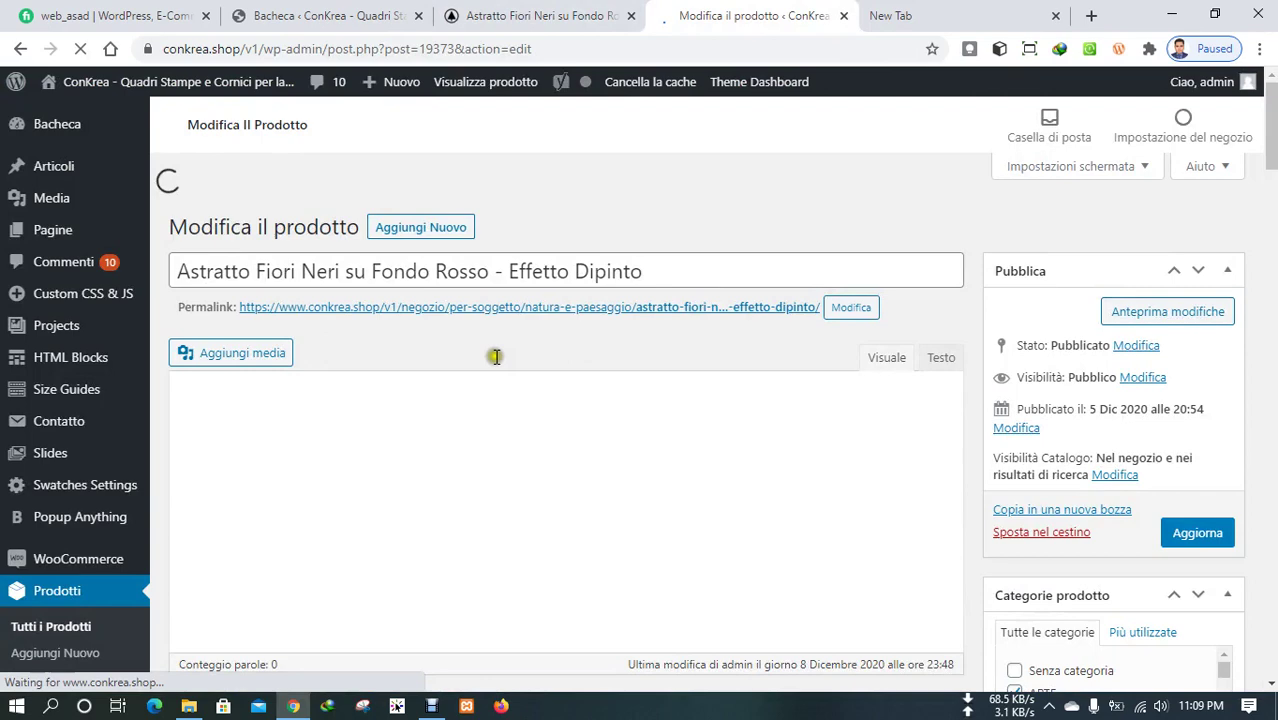
click(570, 12)
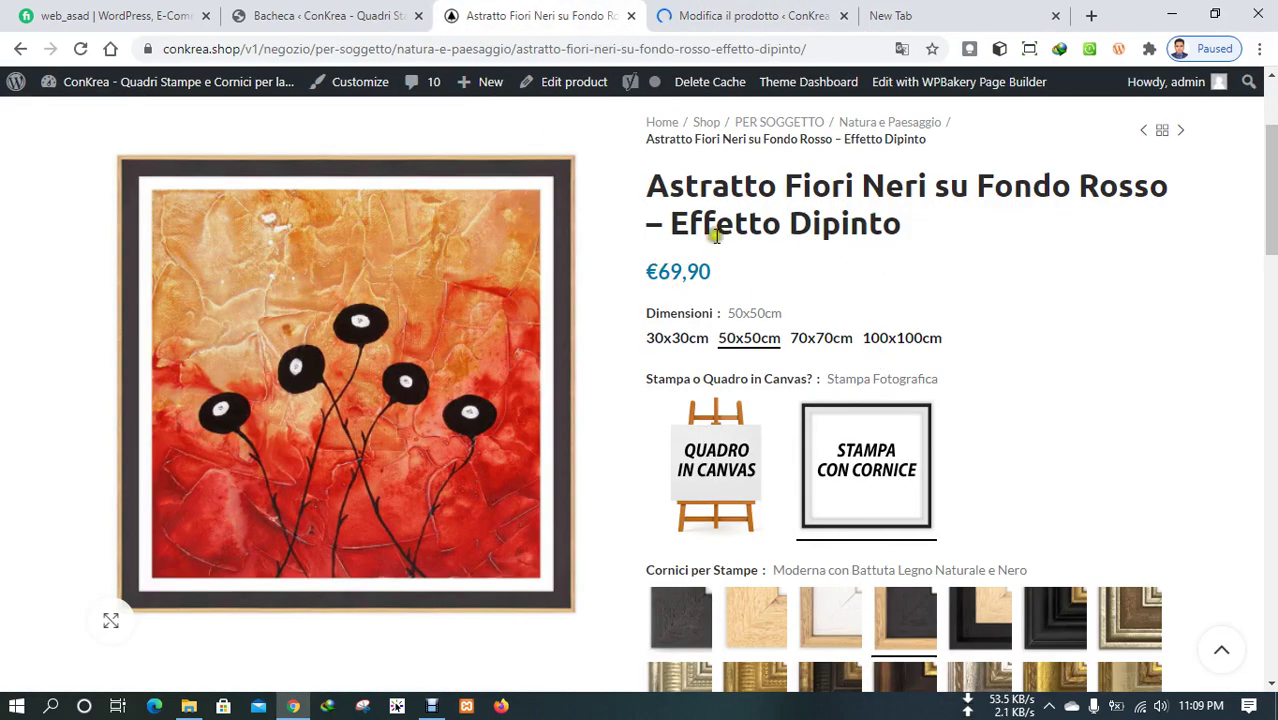
click(805, 10)
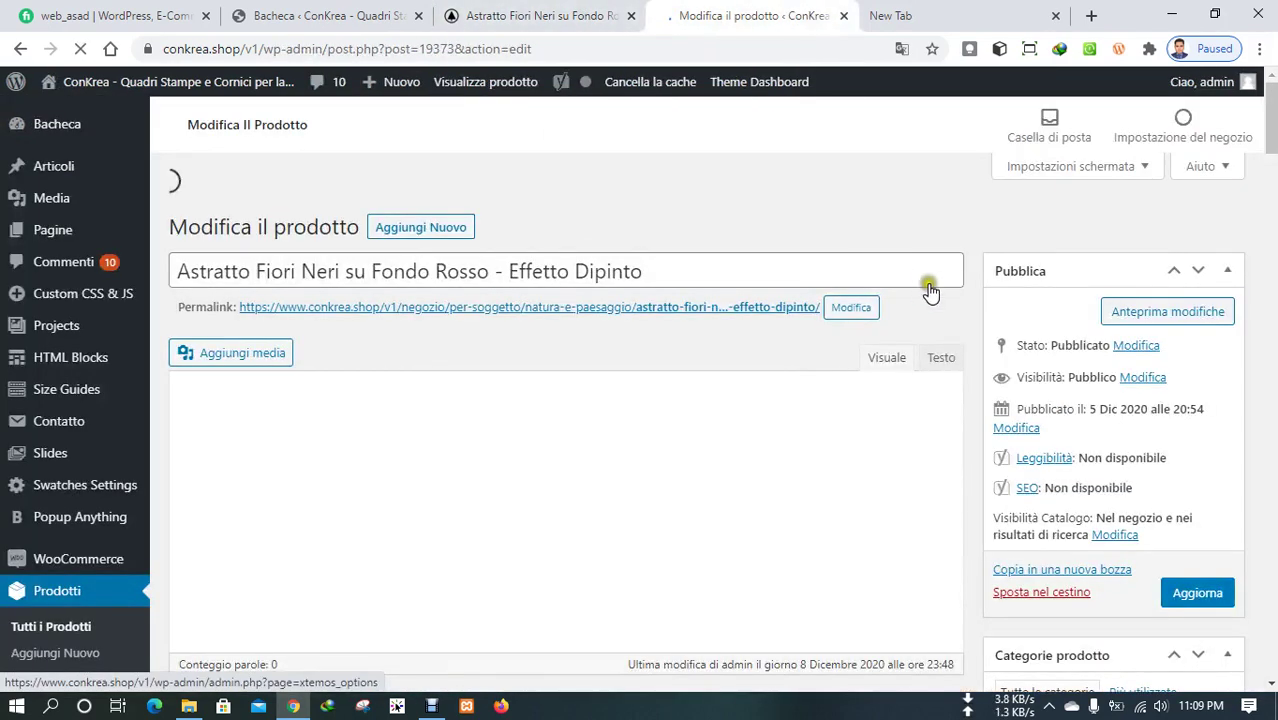
scroll(990, 415, down, 4)
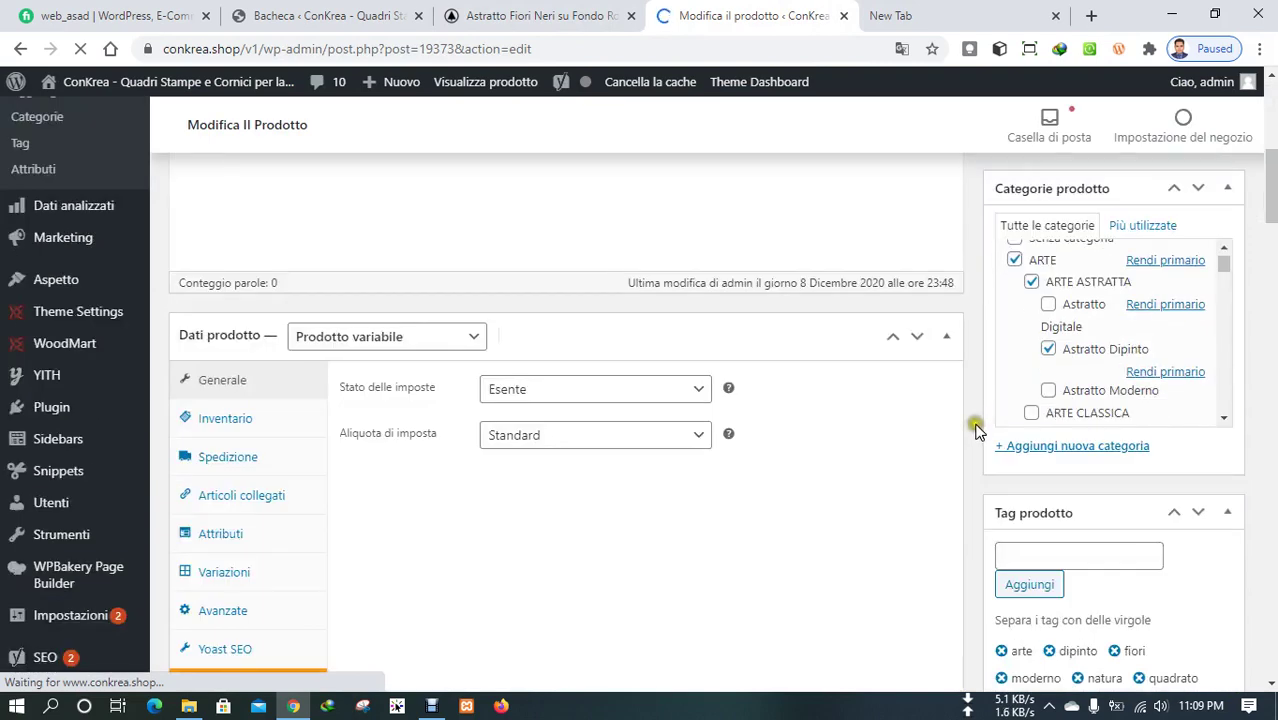
scroll(636, 359, down, 2)
scroll(310, 308, up, 2)
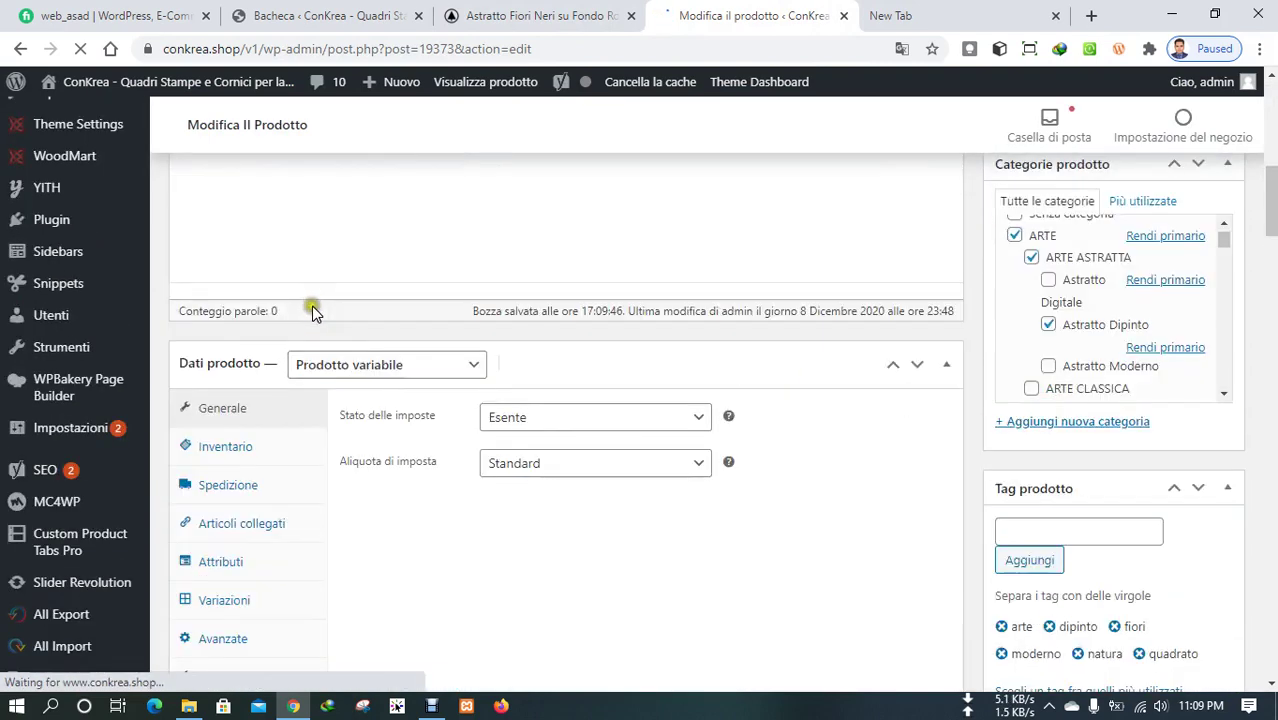
scroll(235, 380, up, 3)
scroll(171, 374, down, 1)
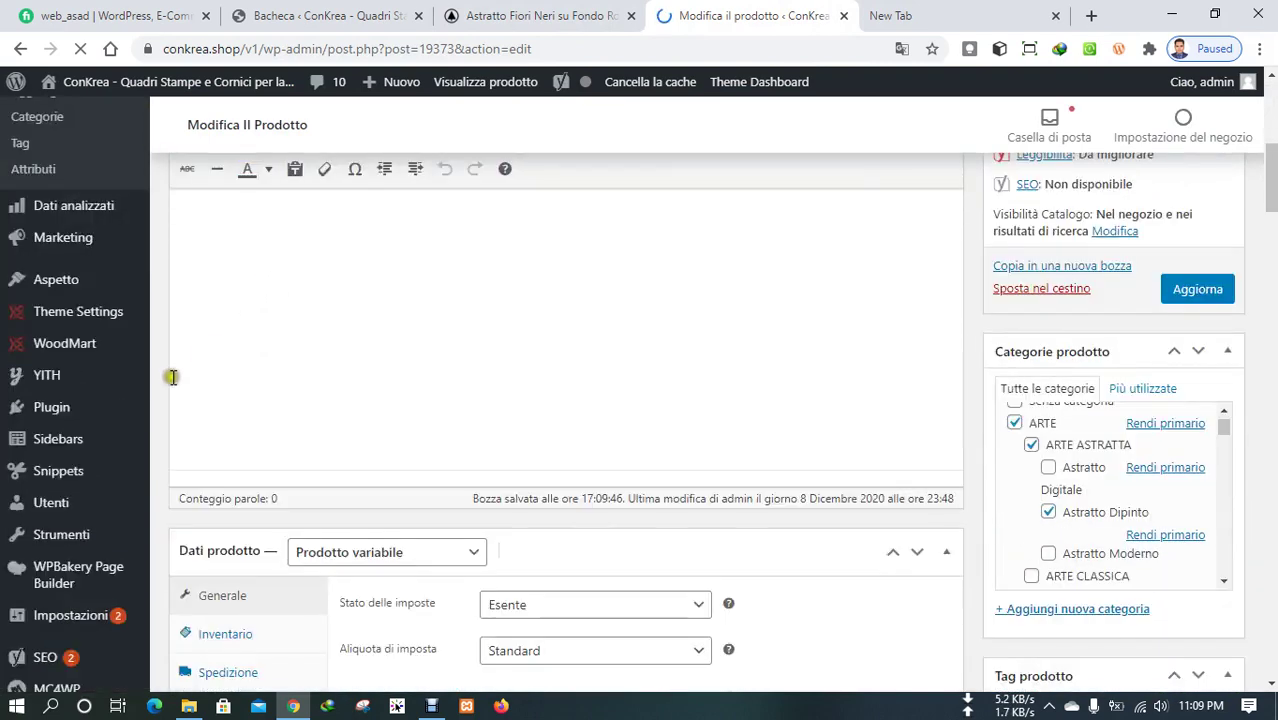
scroll(168, 388, down, 3)
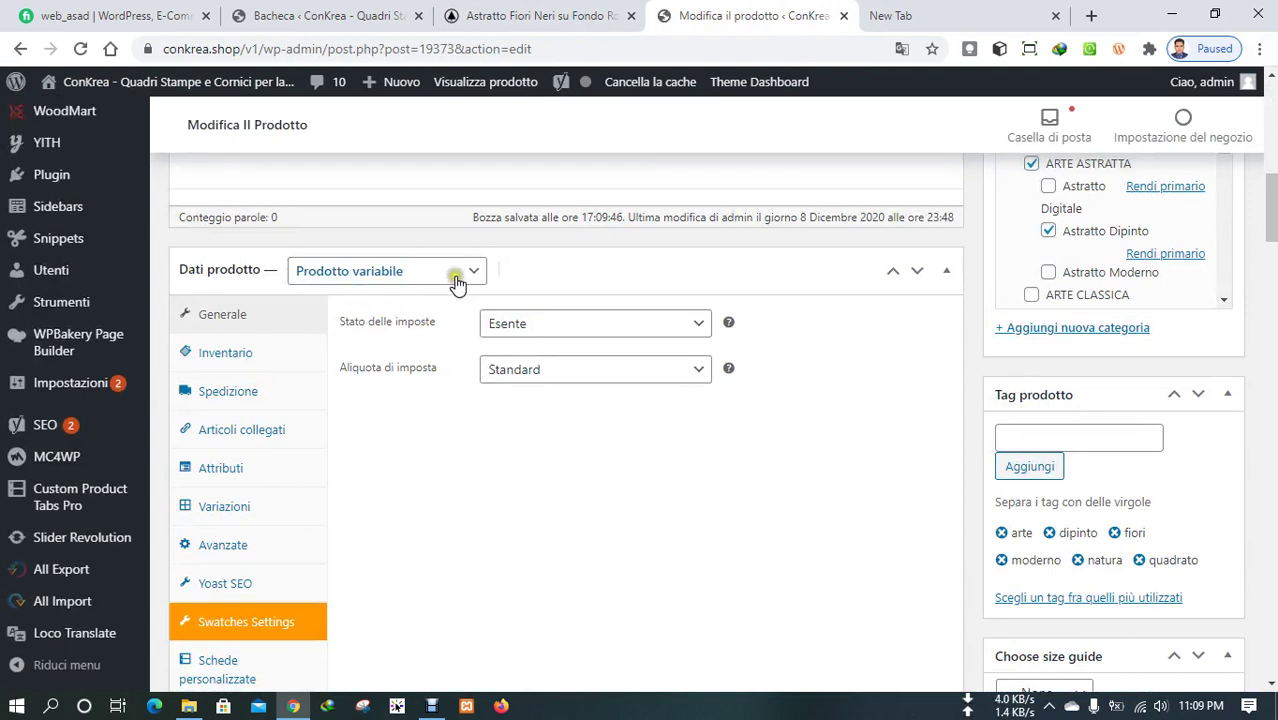
- View Inventario and Spedizione, then Attributi listing the six attributes including canvas and print frames
click(287, 354)
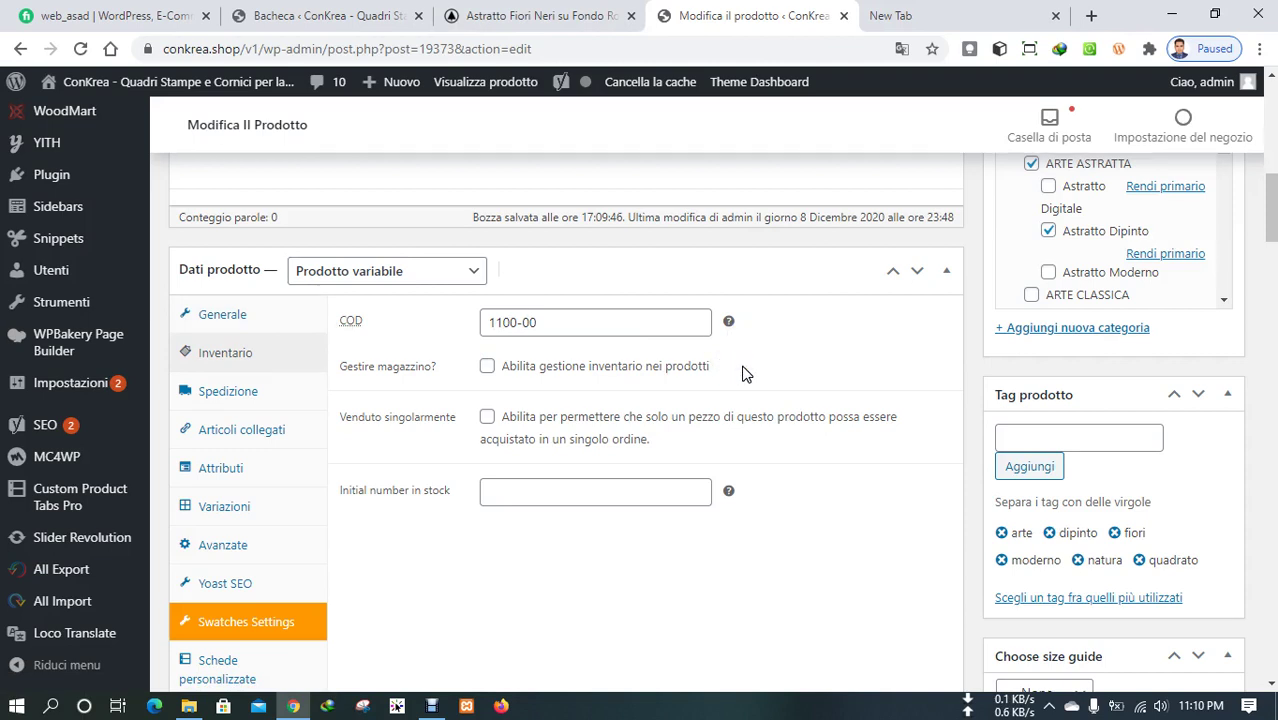
click(258, 396)
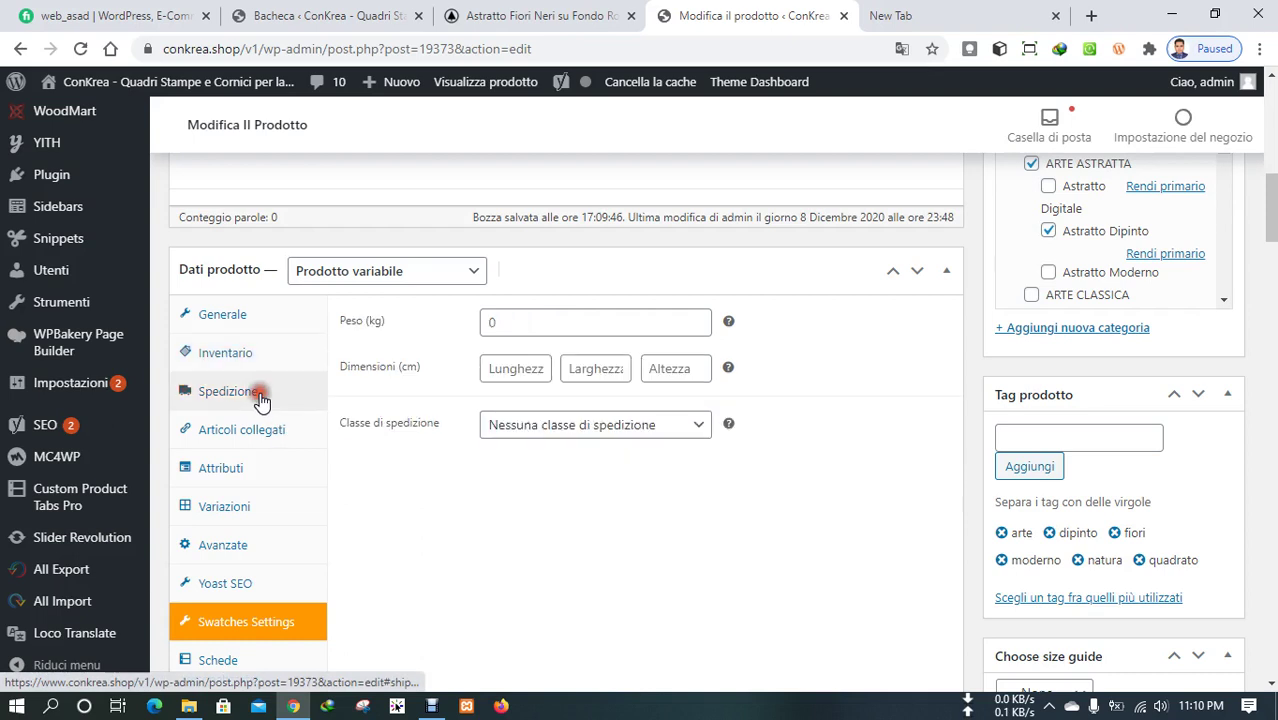
click(241, 481)
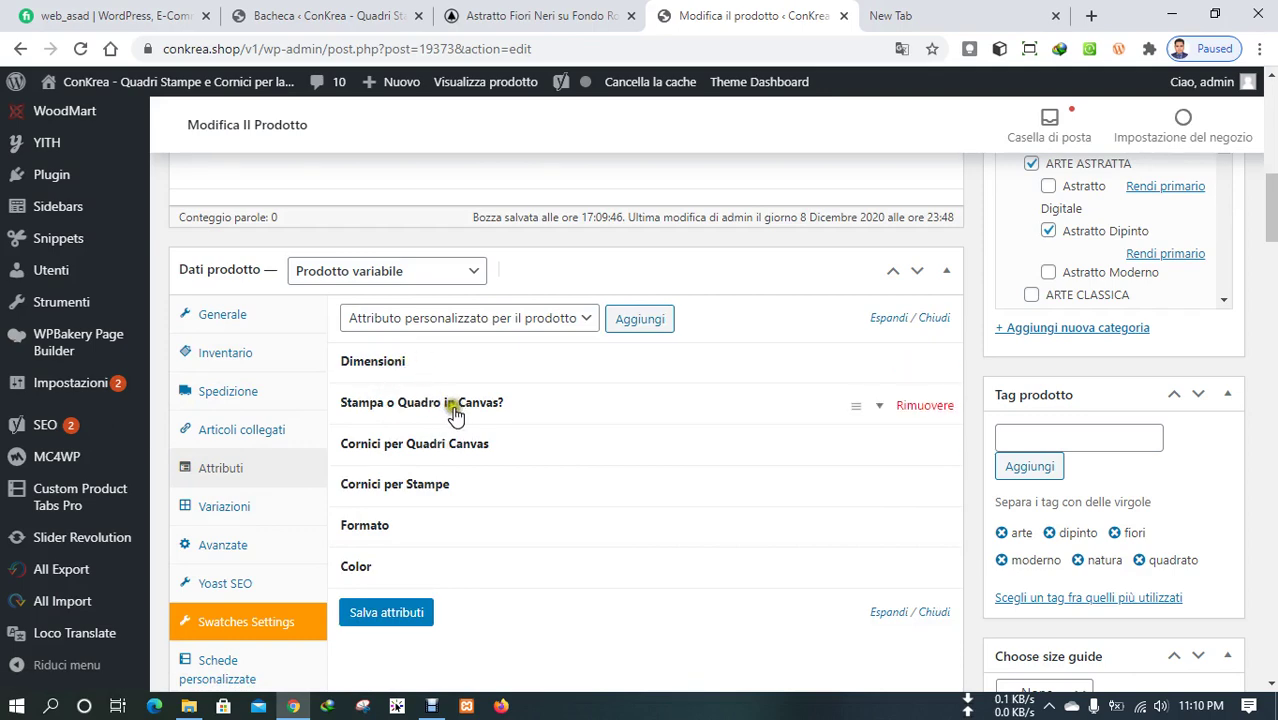
click(610, 12)
scroll(1090, 357, down, 8)
scroll(1090, 357, down, 4)
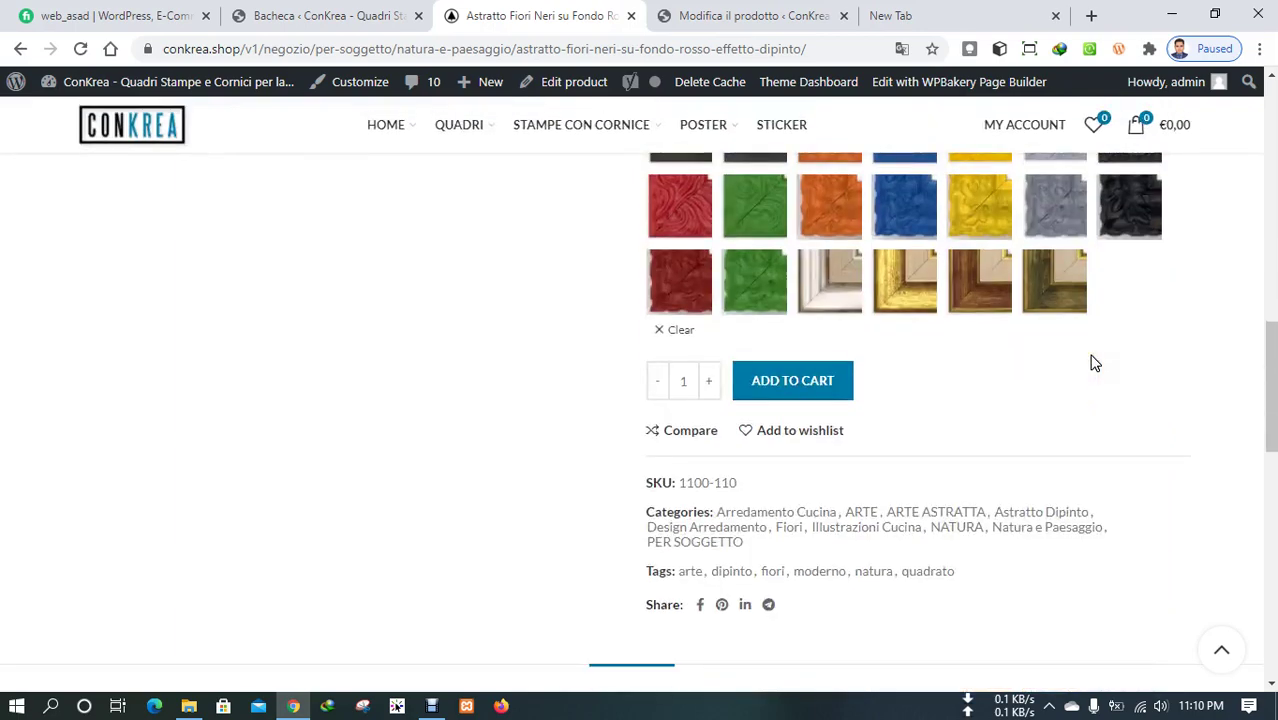
click(700, 14)
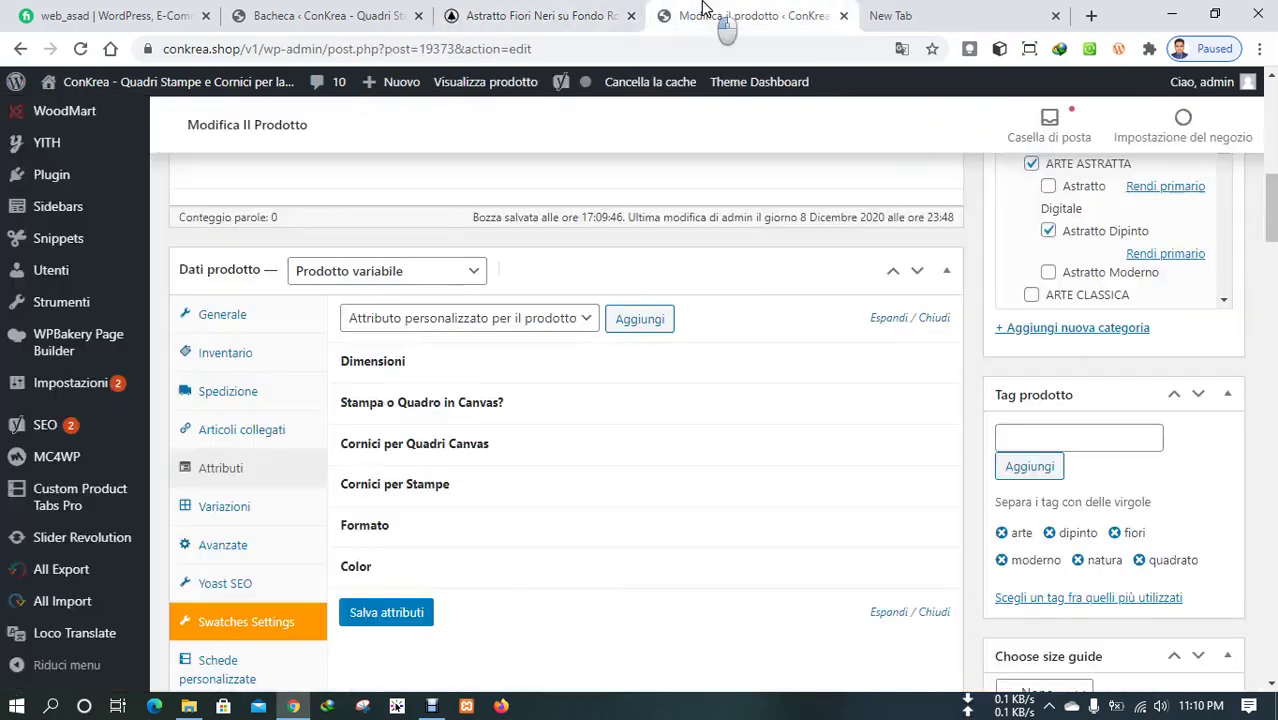
scroll(350, 520, down, 2)
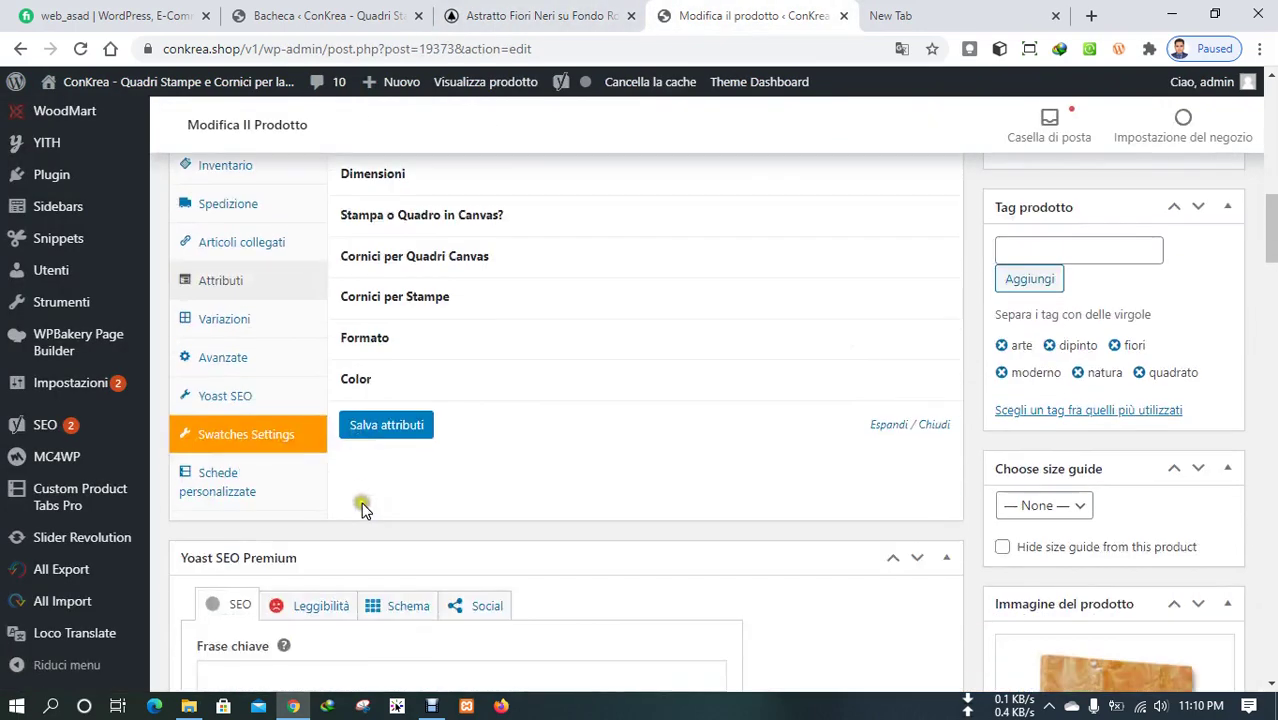
- Show the 222 variations, and confirm on the storefront that Quadro in Canvas shows canvas frame swatches
click(267, 322)
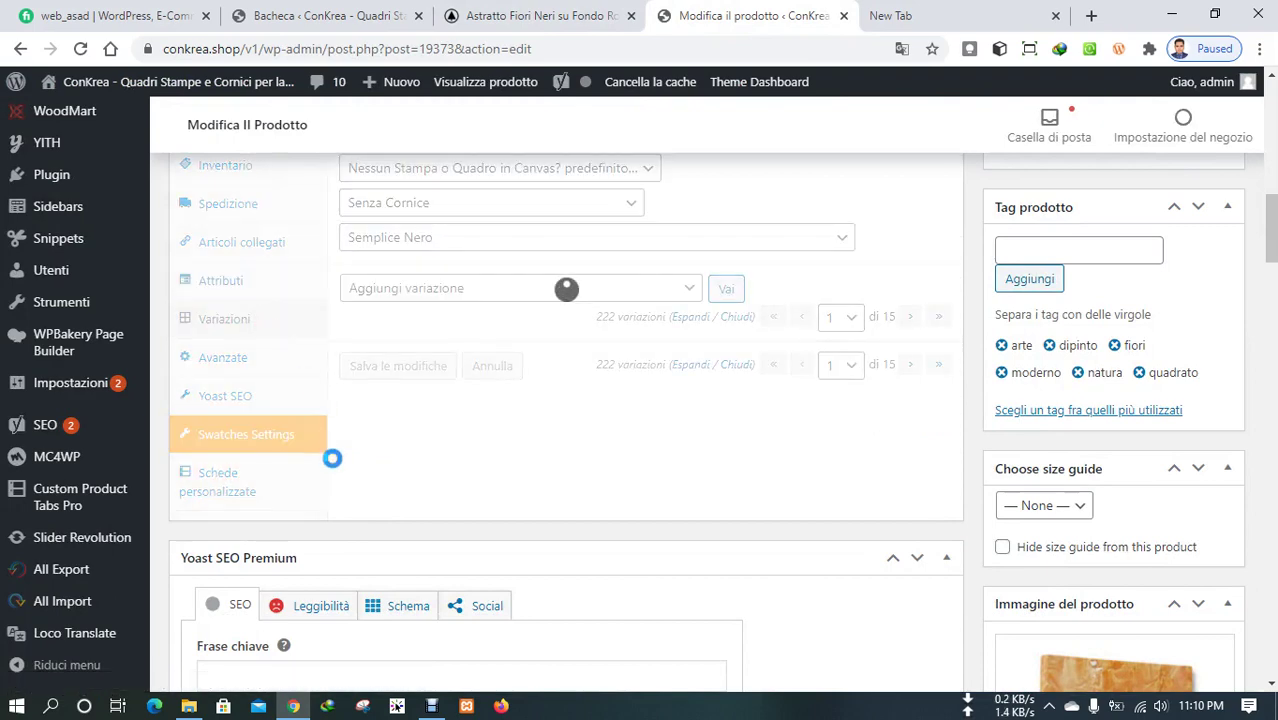
click(540, 15)
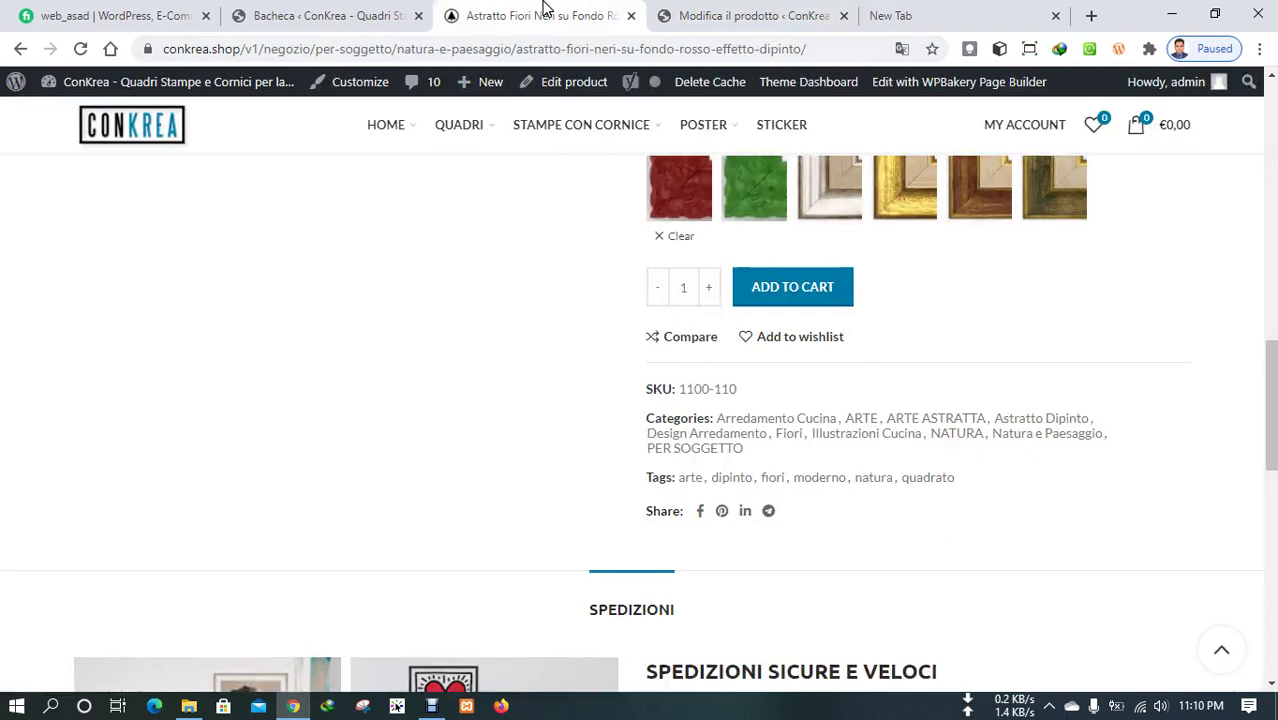
scroll(680, 370, up, 4)
scroll(716, 378, up, 5)
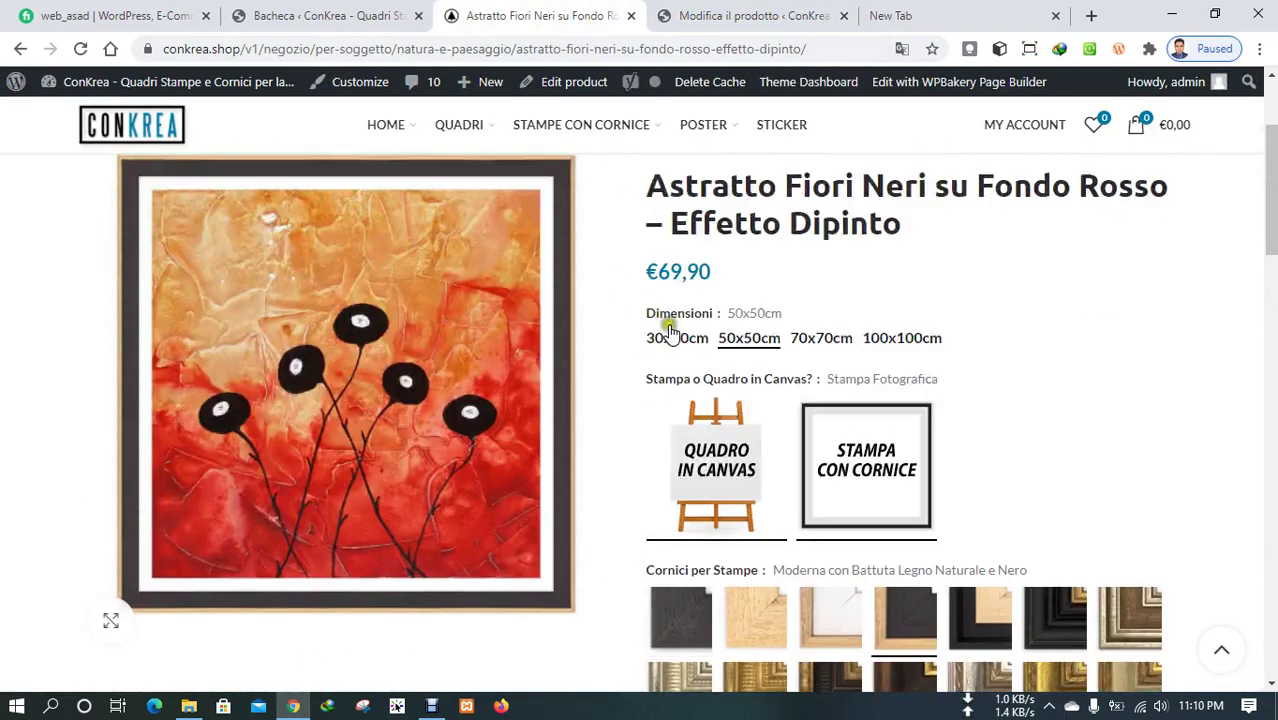
click(720, 480)
scroll(973, 397, down, 2)
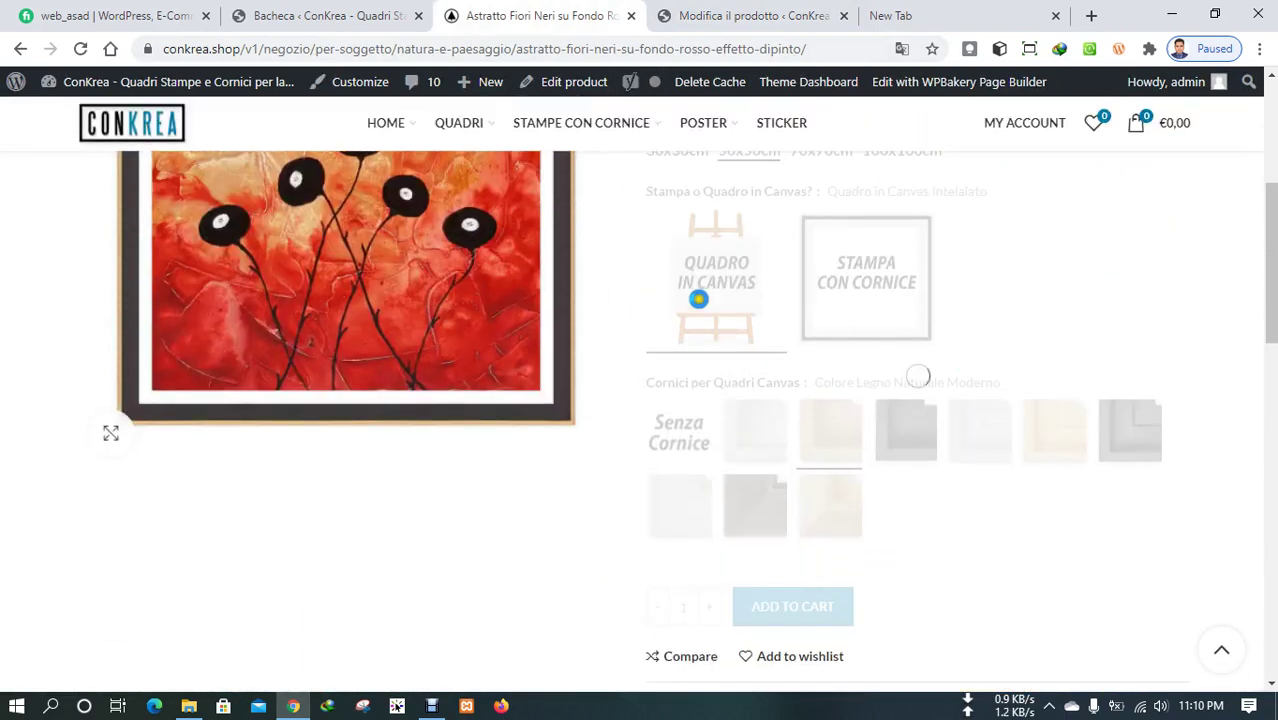
scroll(648, 288, up, 2)
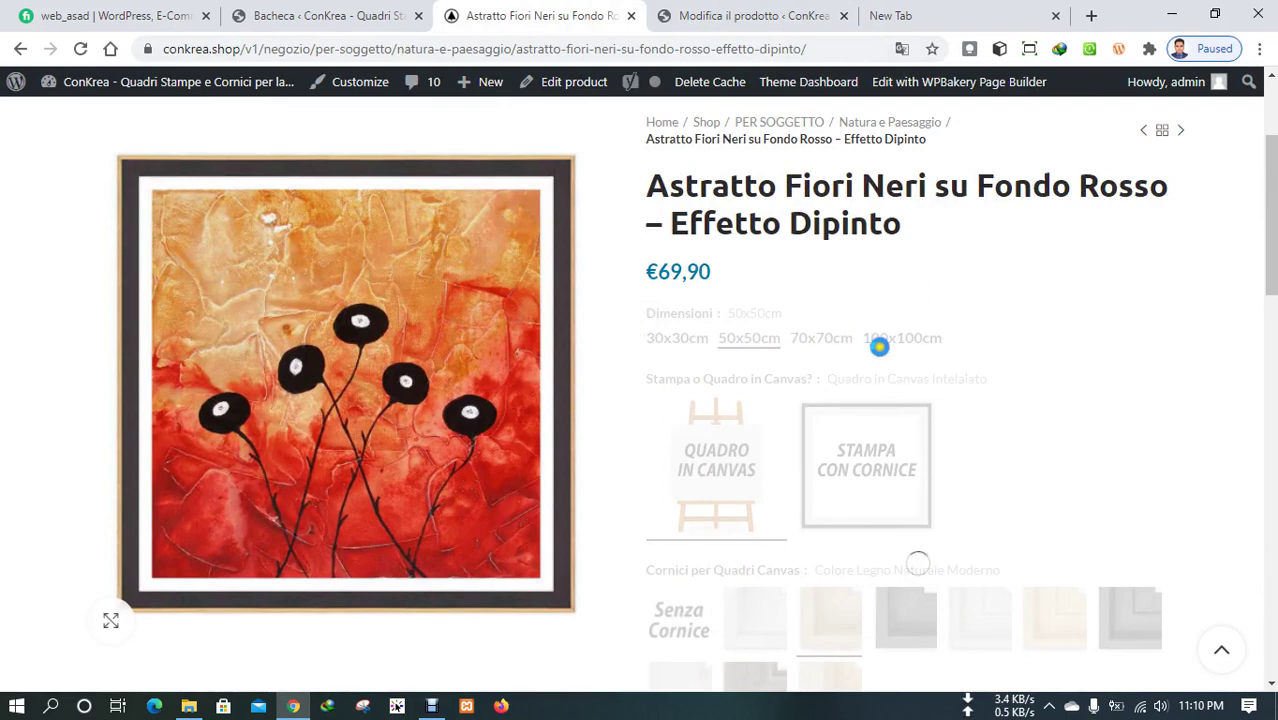
scroll(625, 354, down, 3)
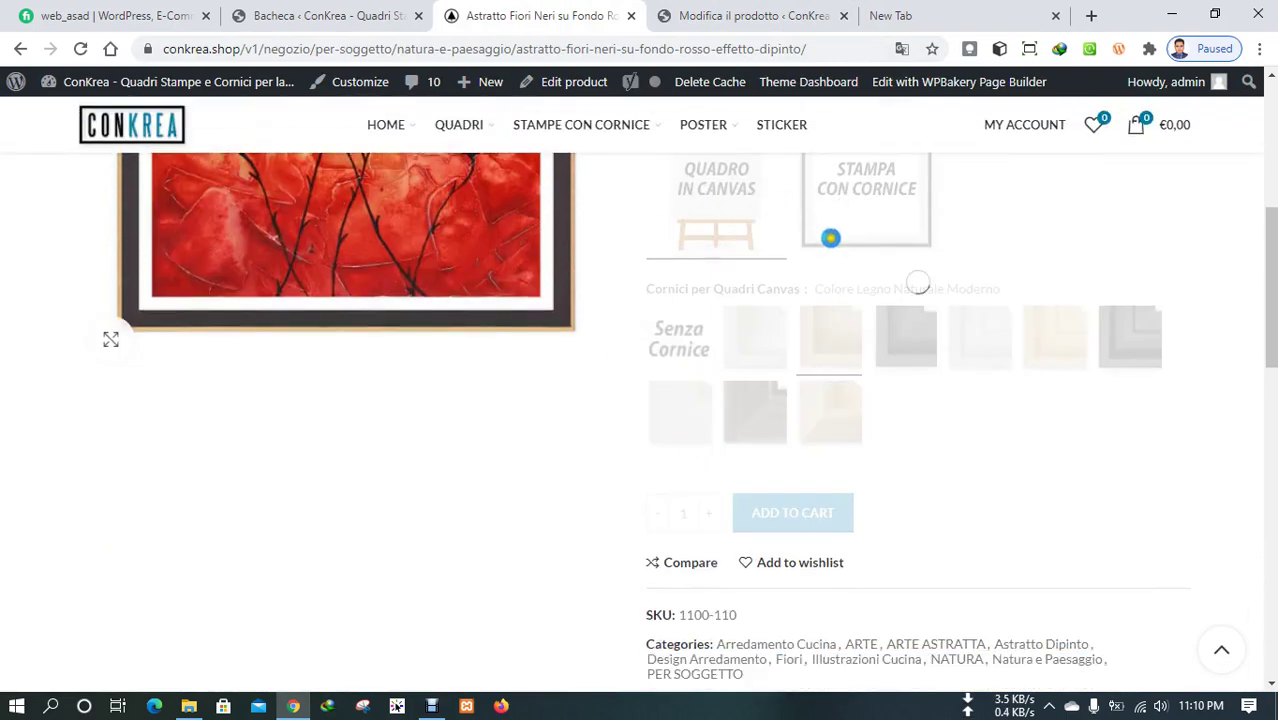
scroll(625, 355, up, 4)
scroll(632, 350, down, 3)
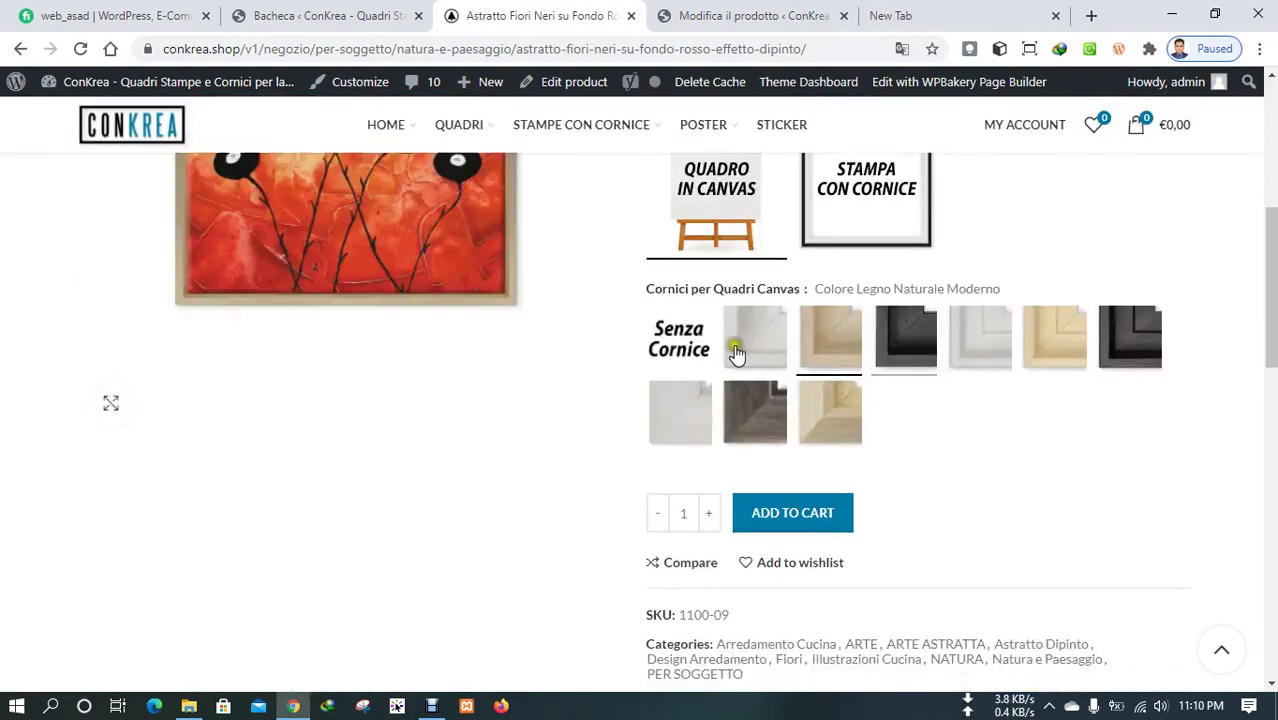
click(688, 15)
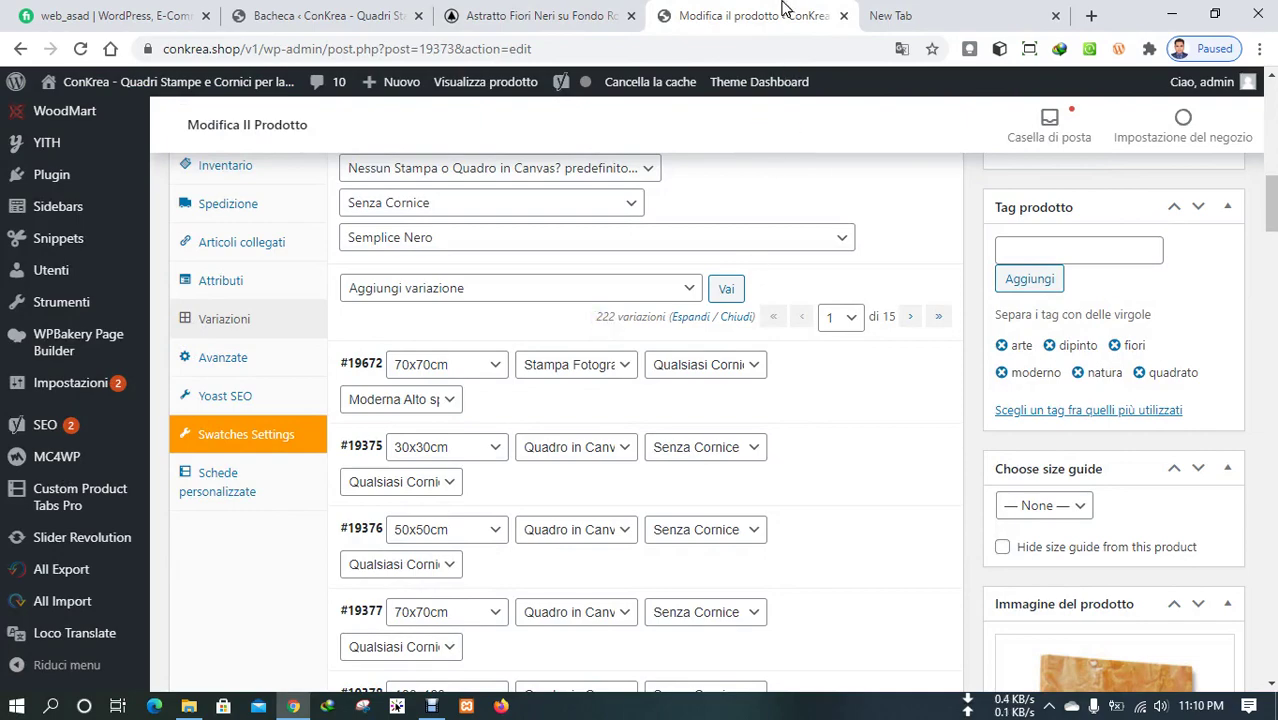
- Compare the storefront's Cornici per Quadri Canvas swatches at €64,90 with the product edit page
click(530, 15)
scroll(578, 420, up, 3)
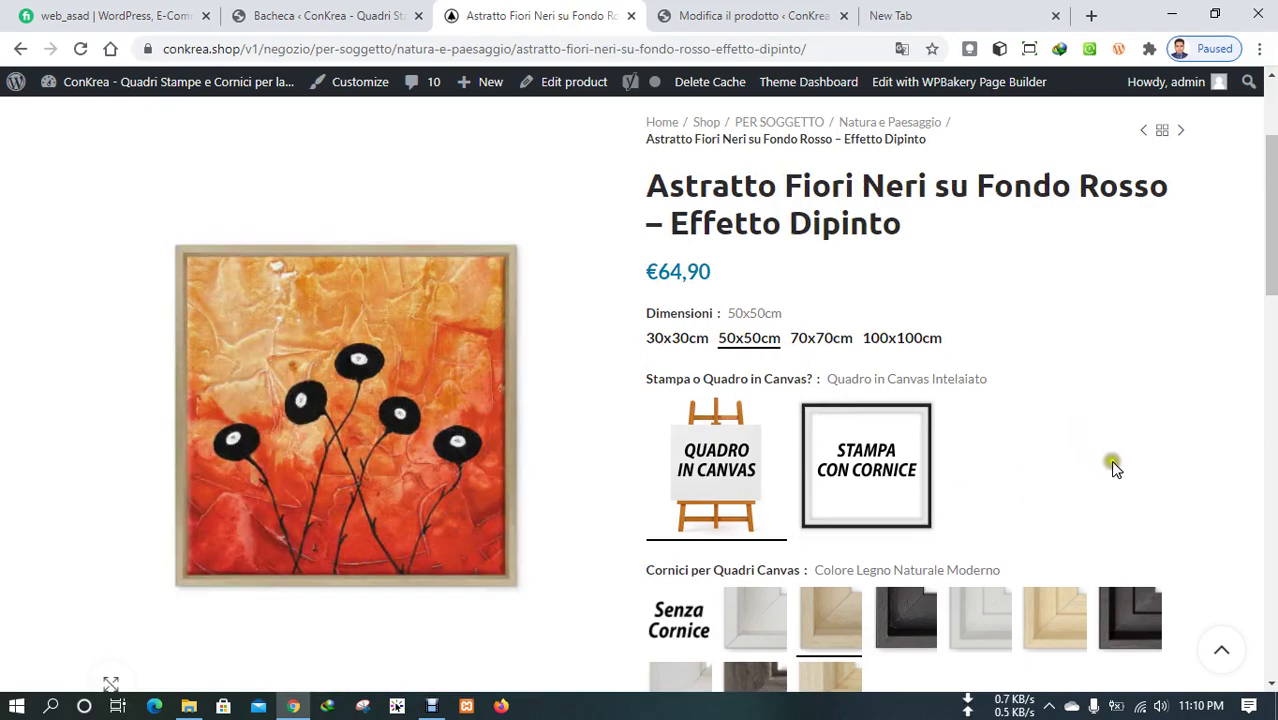
scroll(1112, 462, down, 3)
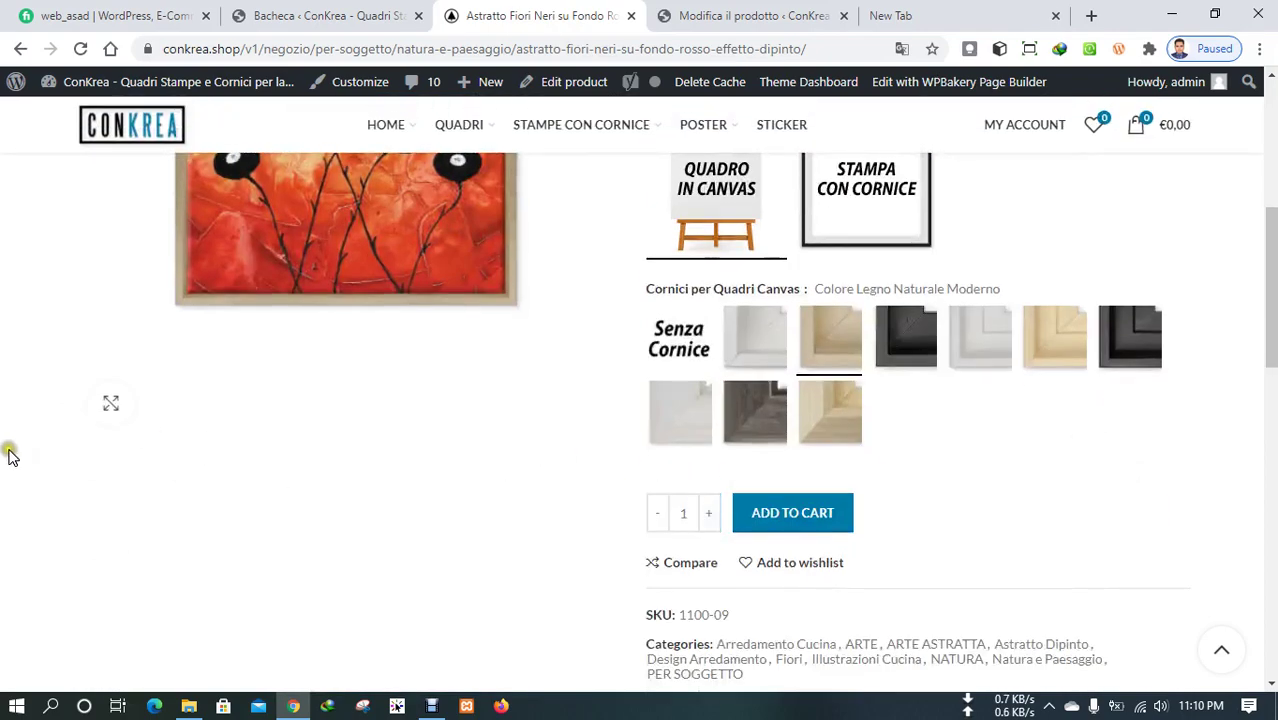
scroll(12, 458, up, 2)
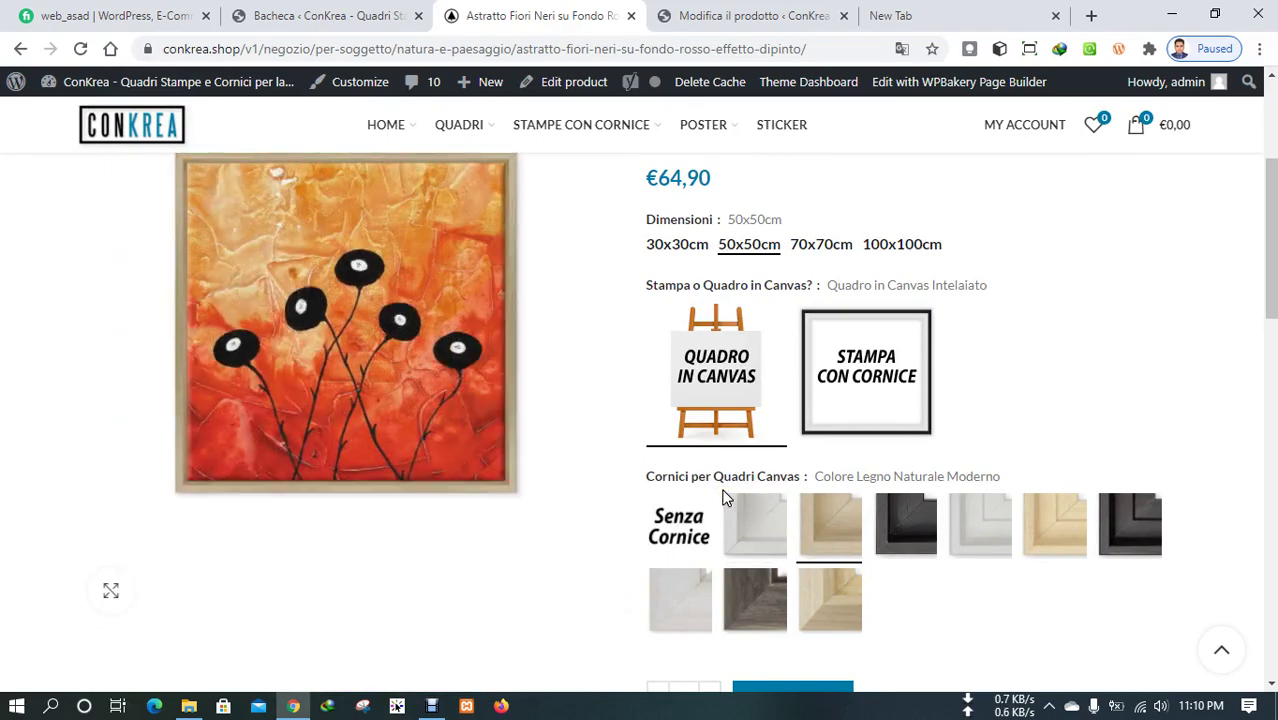
scroll(623, 487, up, 3)
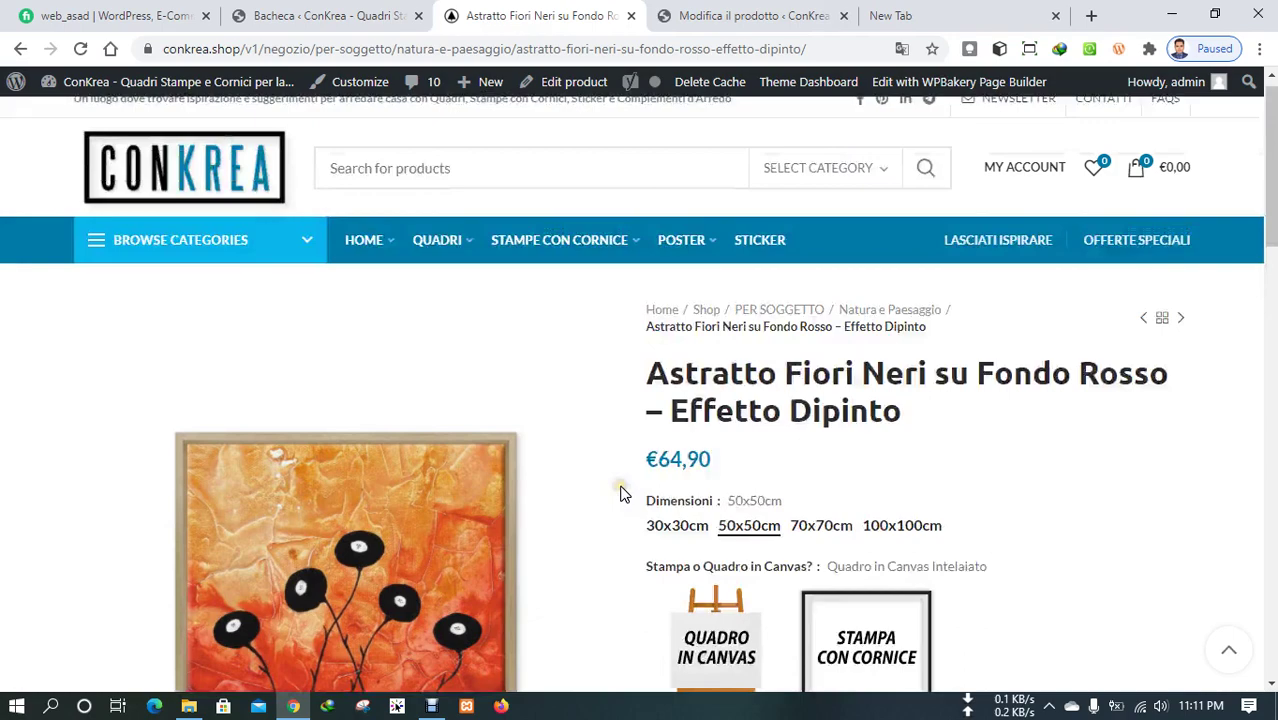
click(680, 14)
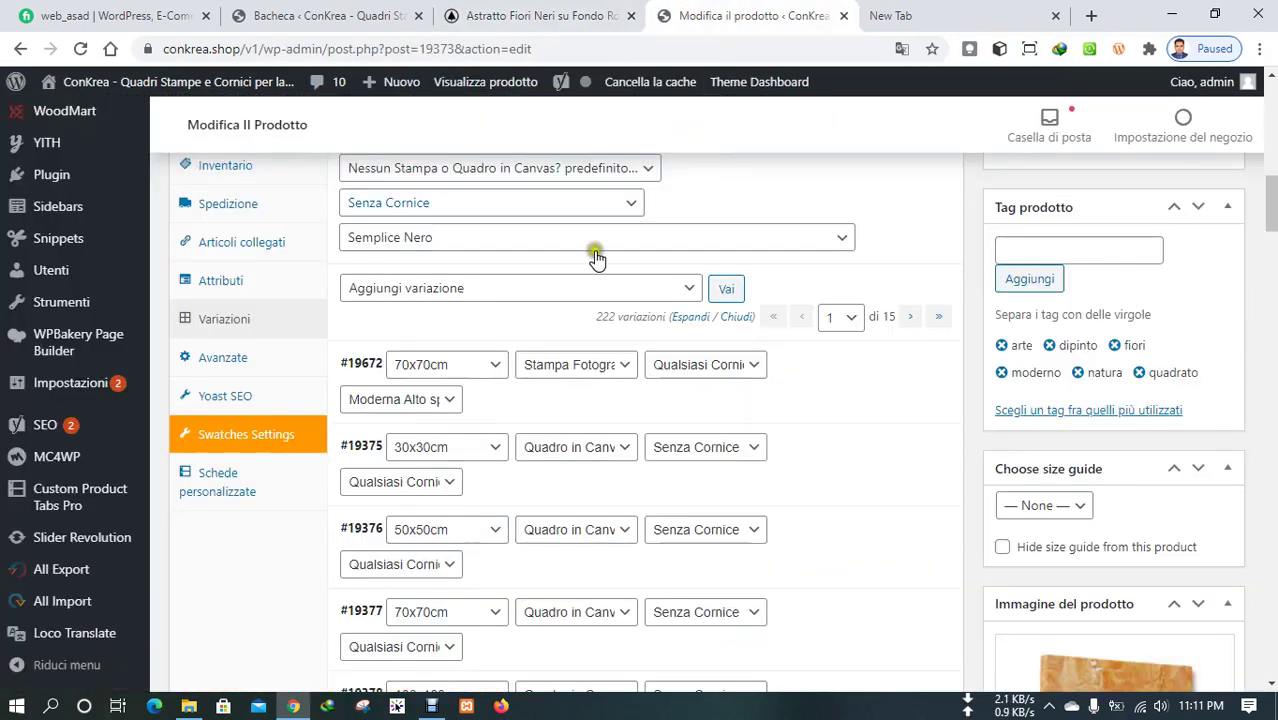
scroll(770, 420, down, 5)
scroll(880, 425, up, 6)
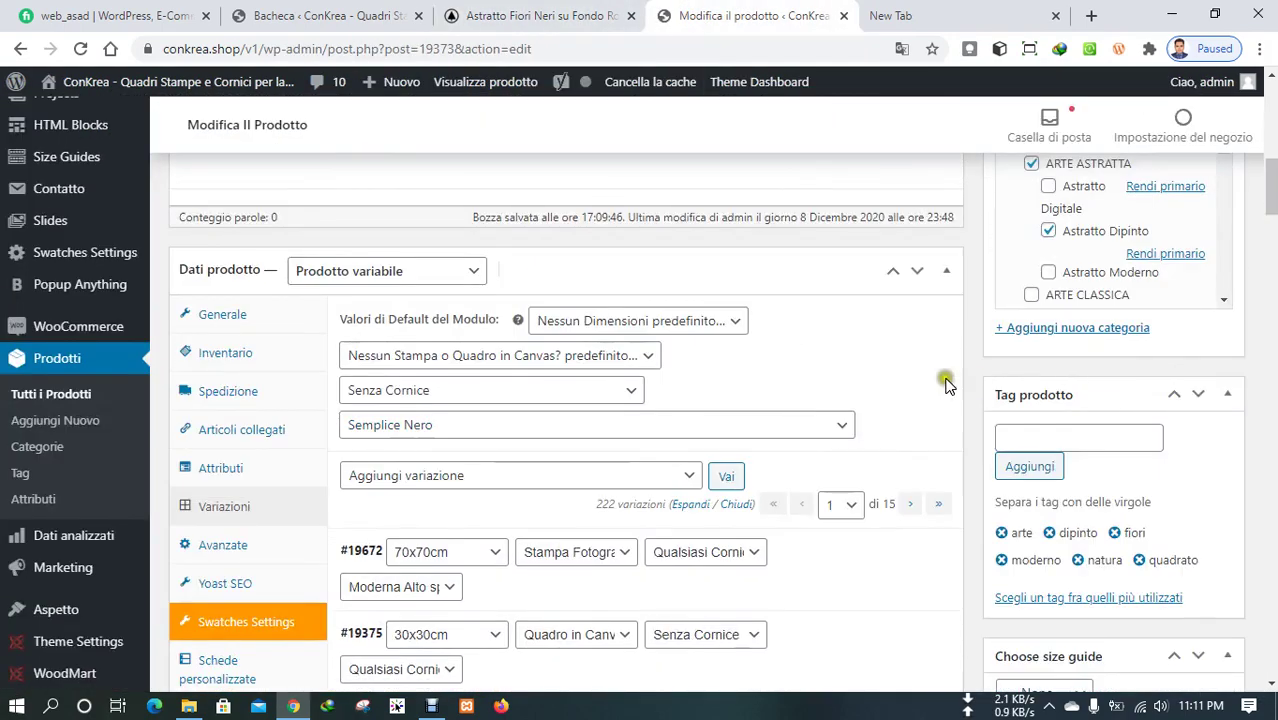
scroll(897, 427, up, 5)
click(593, 12)
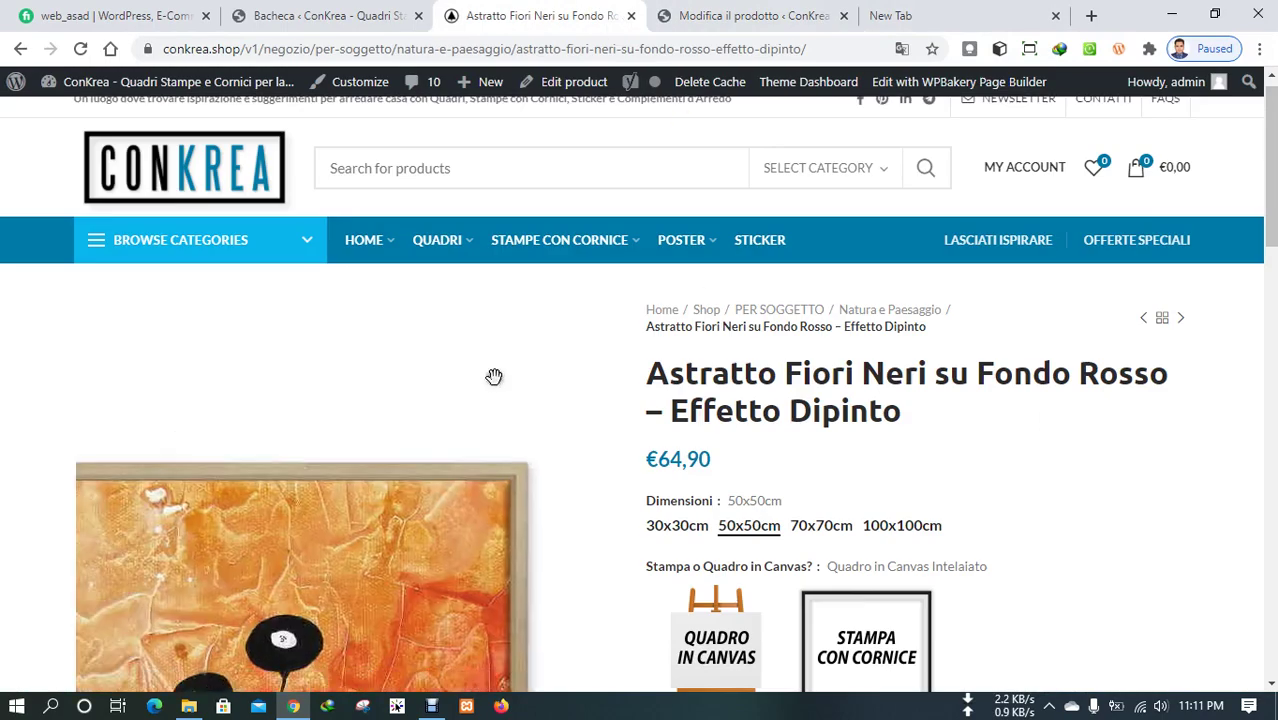
scroll(40, 420, down, 4)
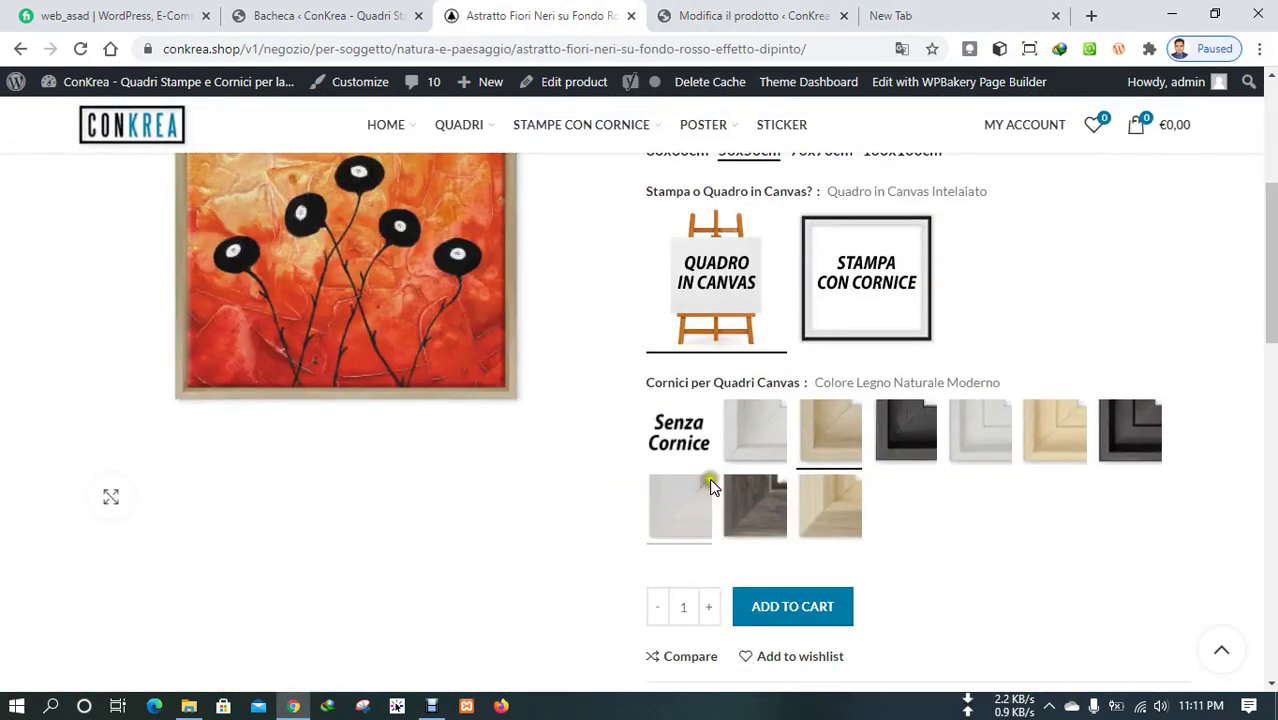